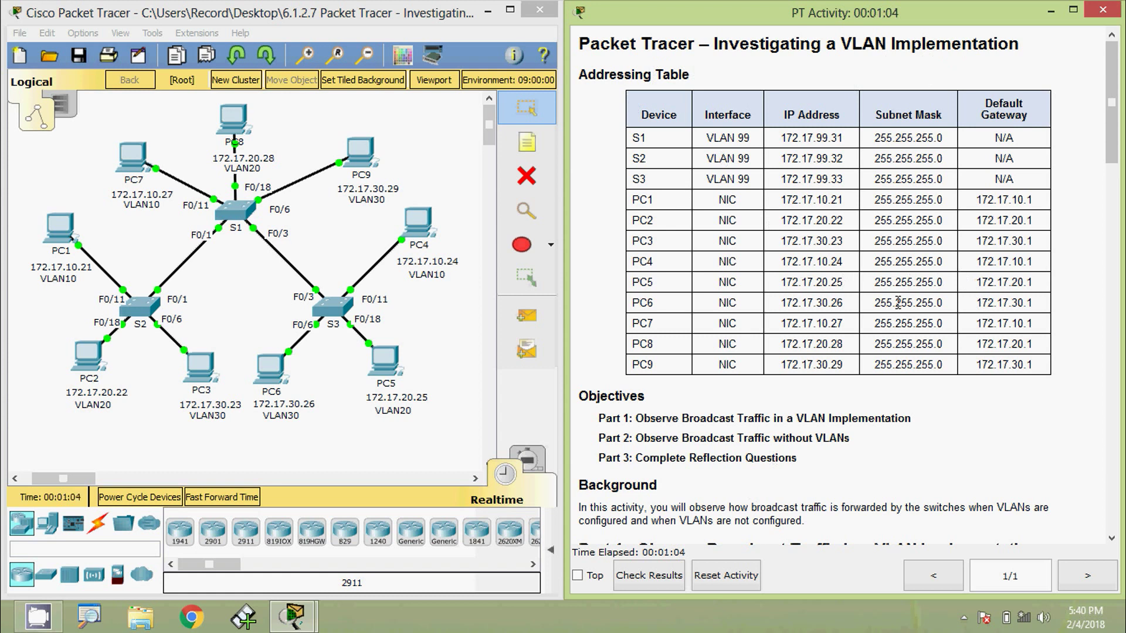
# Switch to Simulation mode in the maximized workspace and add a simple PDU from PC1 to PC6.
pyautogui.scroll(-3, 694, 359)
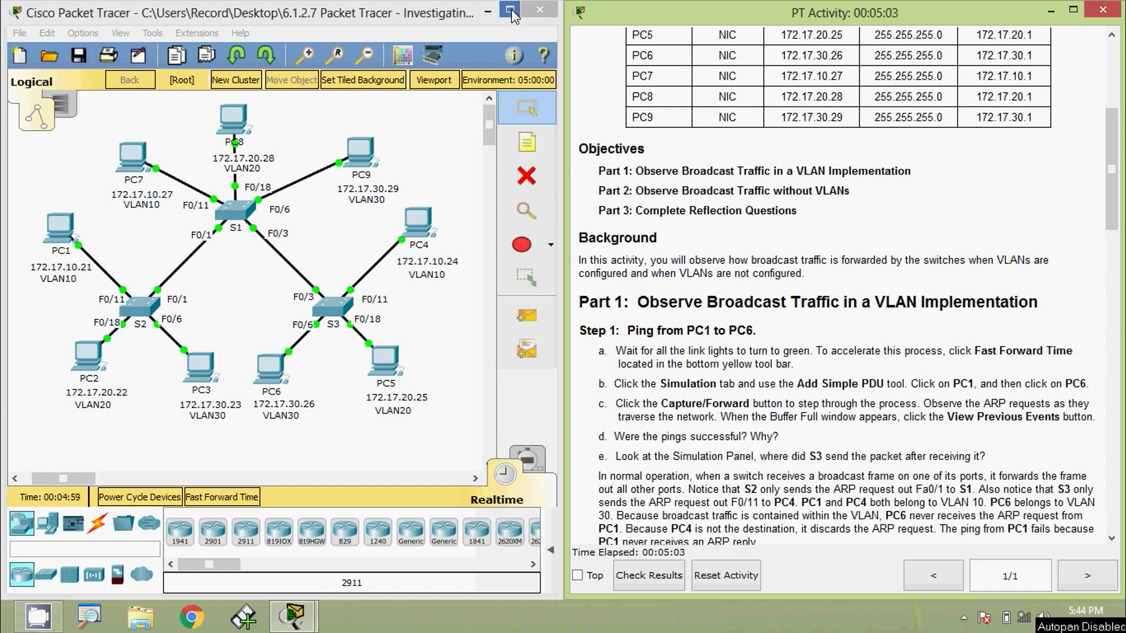
pyautogui.click(511, 10)
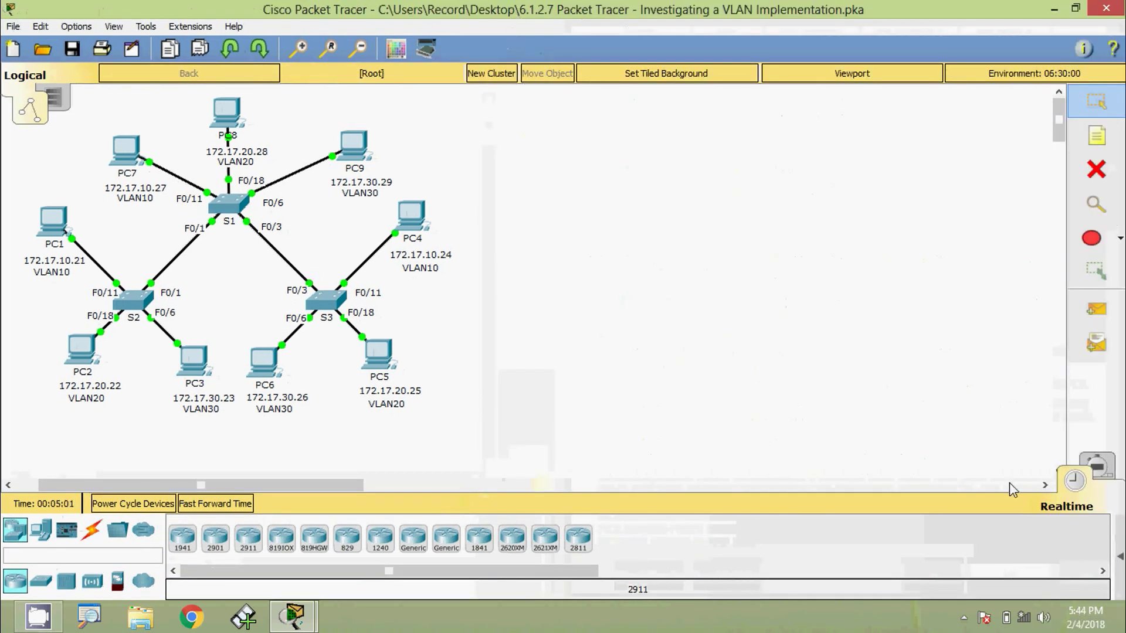
pyautogui.click(1104, 472)
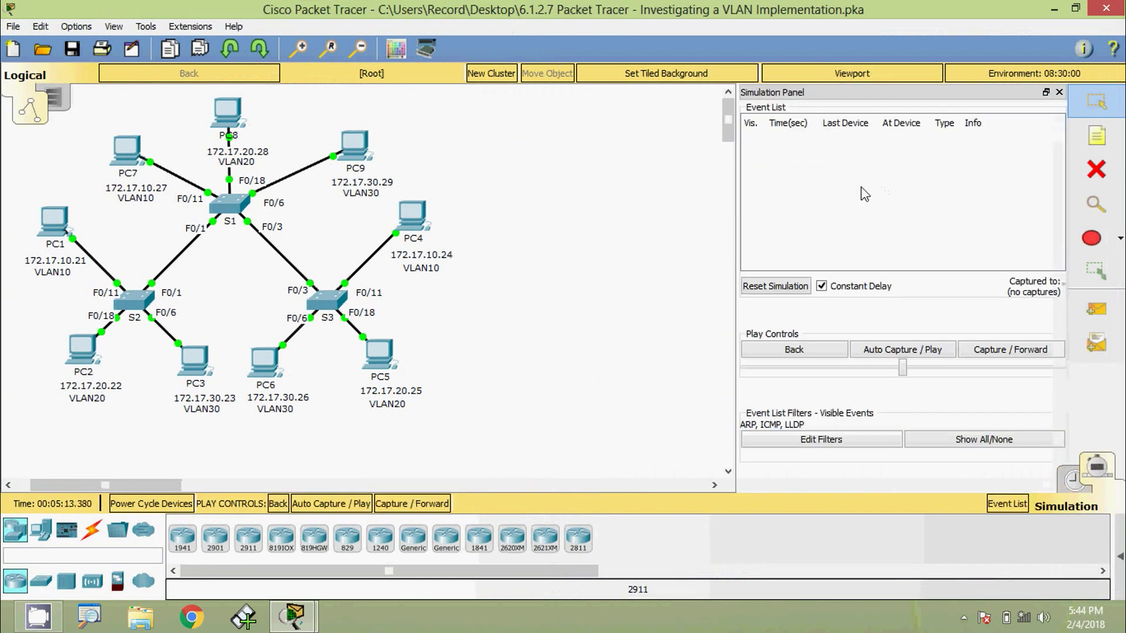
pyautogui.click(1091, 314)
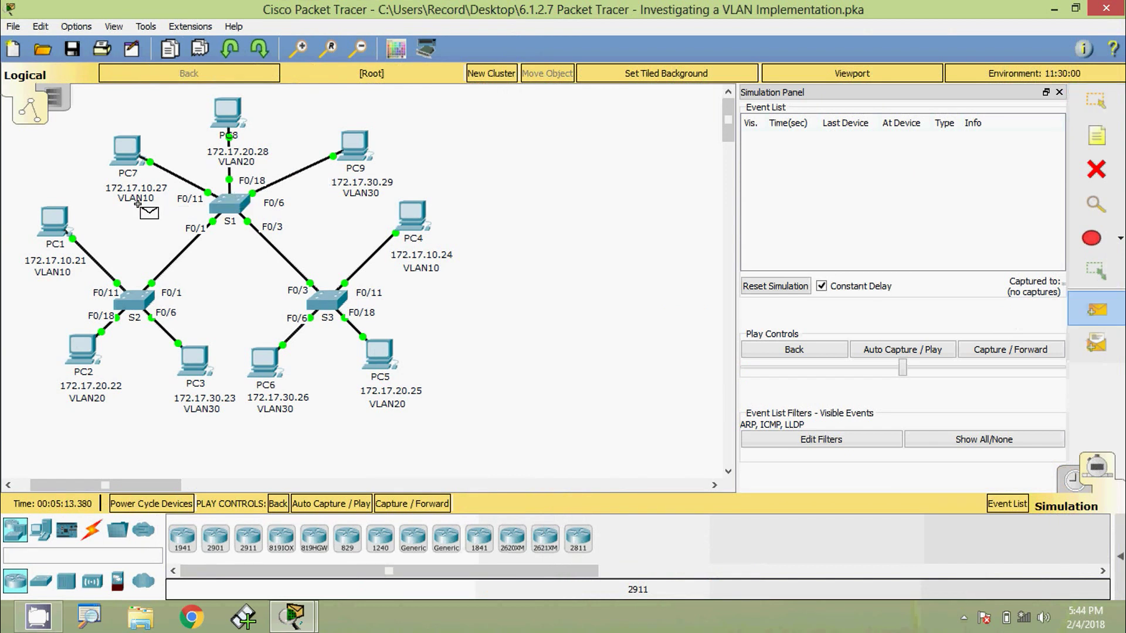
pyautogui.click(52, 218)
pyautogui.click(273, 362)
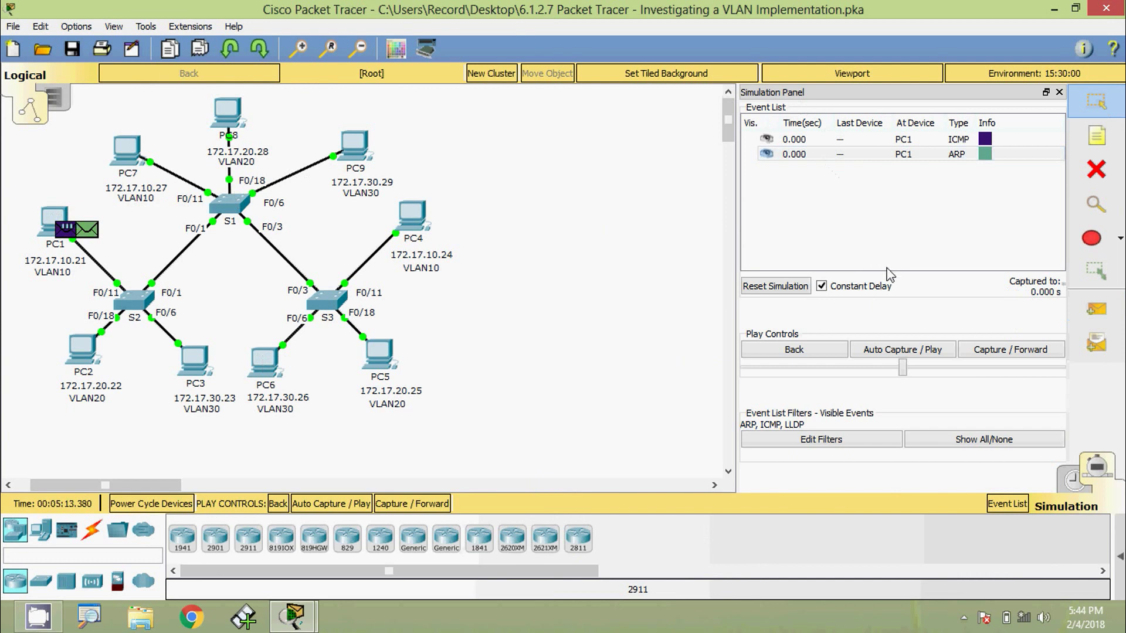
# Advance the PC1-to-PC6 ping one capture at a time up to the 2.000 s ICMP event, and check its status in the PDU list.
pyautogui.click(998, 352)
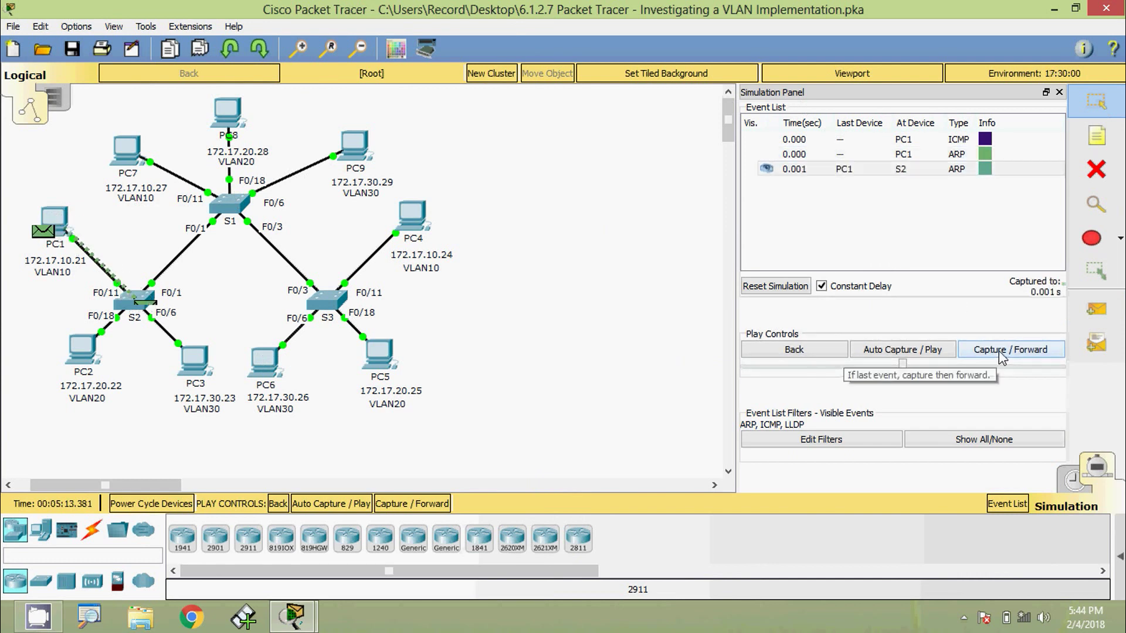
pyautogui.click(998, 351)
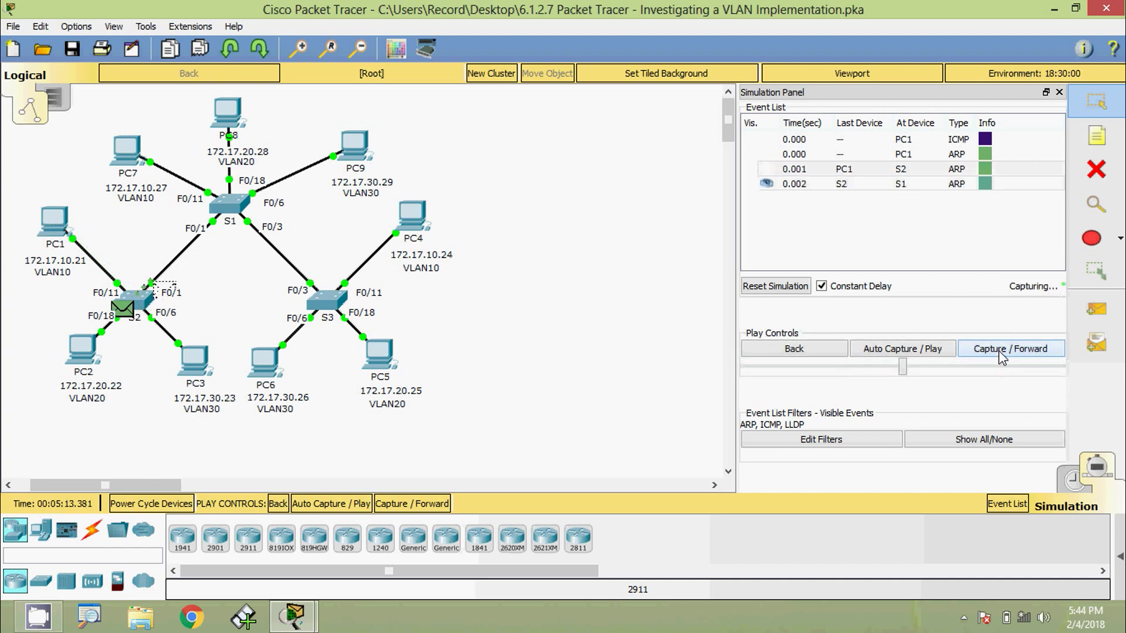
pyautogui.click(998, 351)
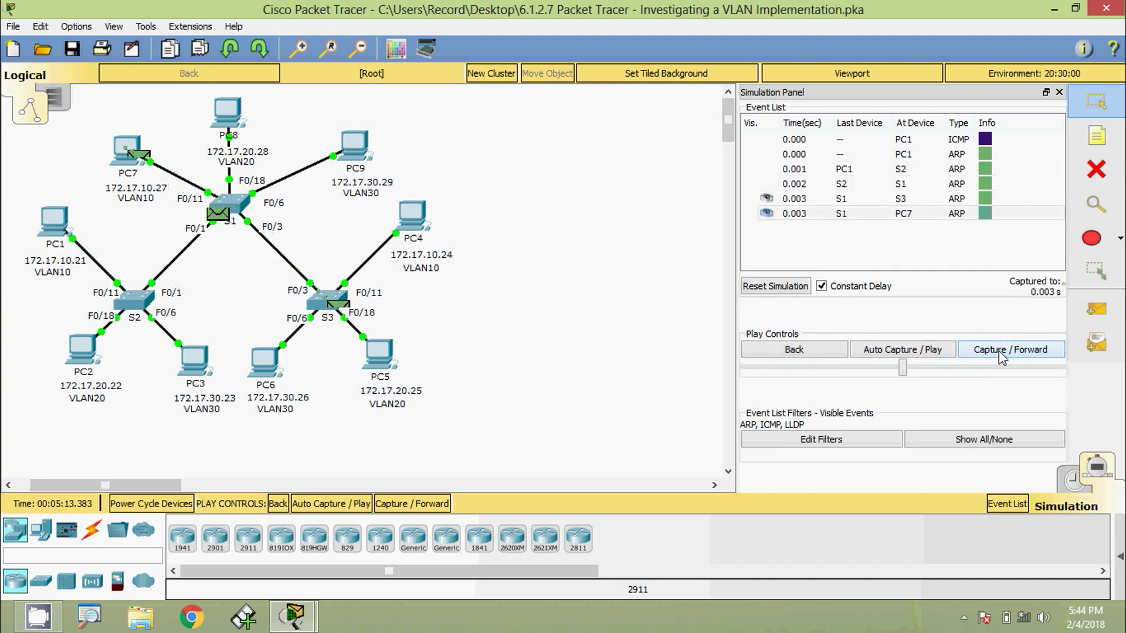
pyautogui.click(999, 353)
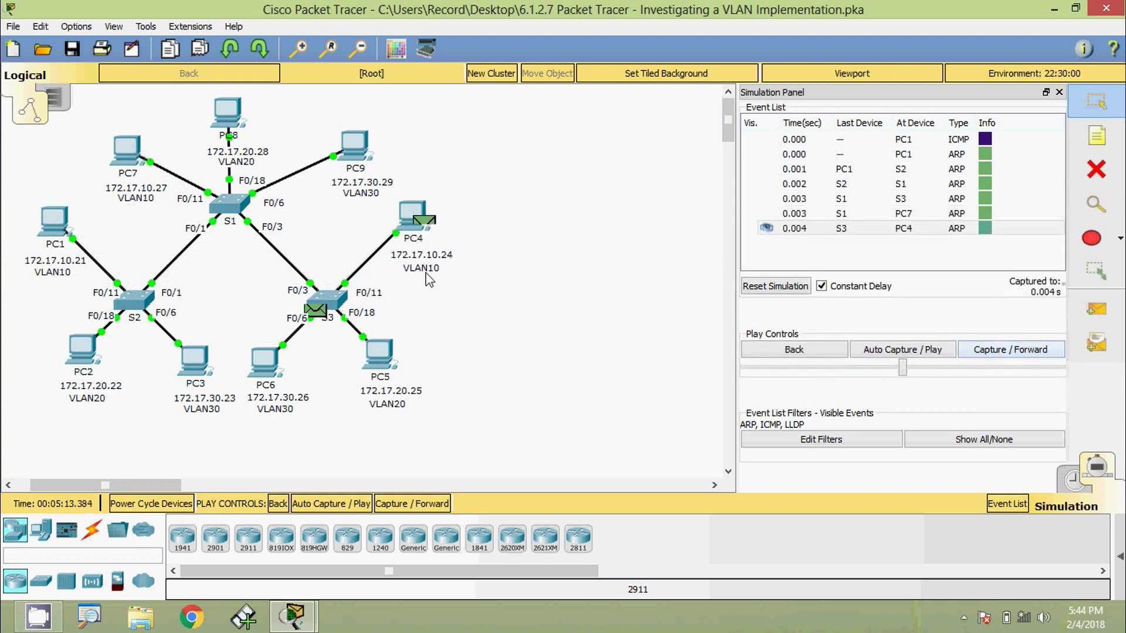
pyautogui.click(990, 353)
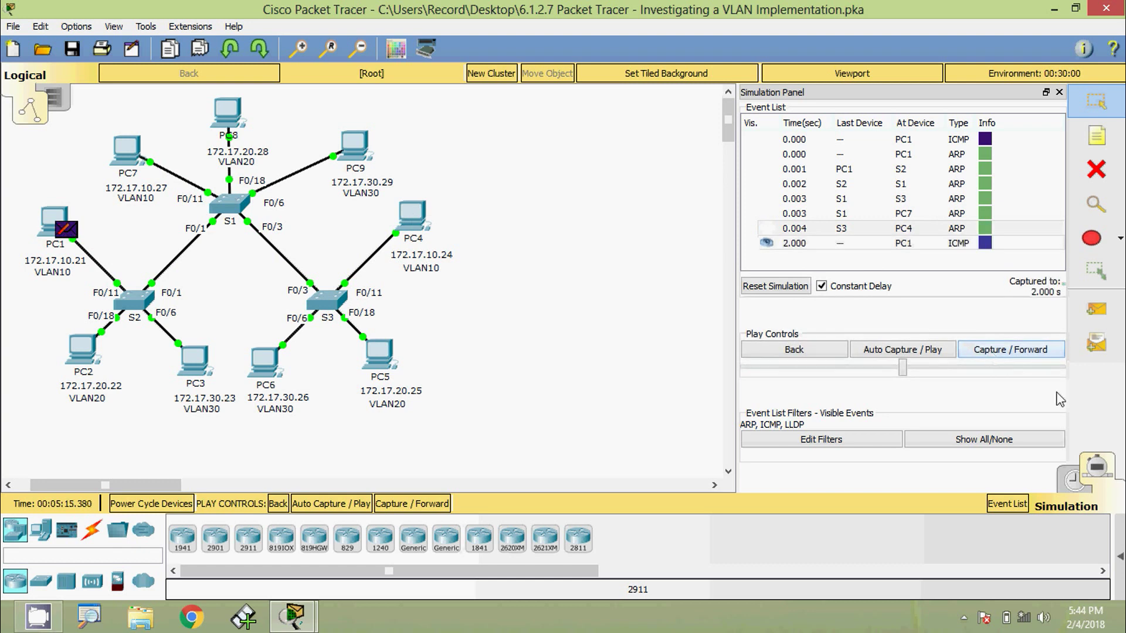
pyautogui.click(1120, 551)
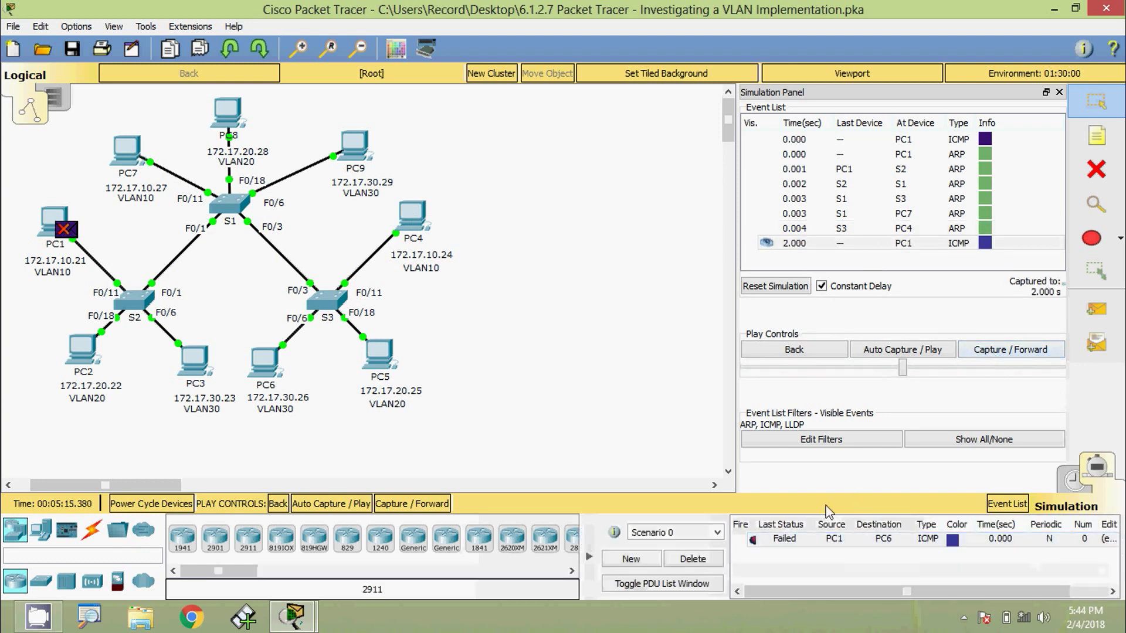
pyautogui.click(789, 542)
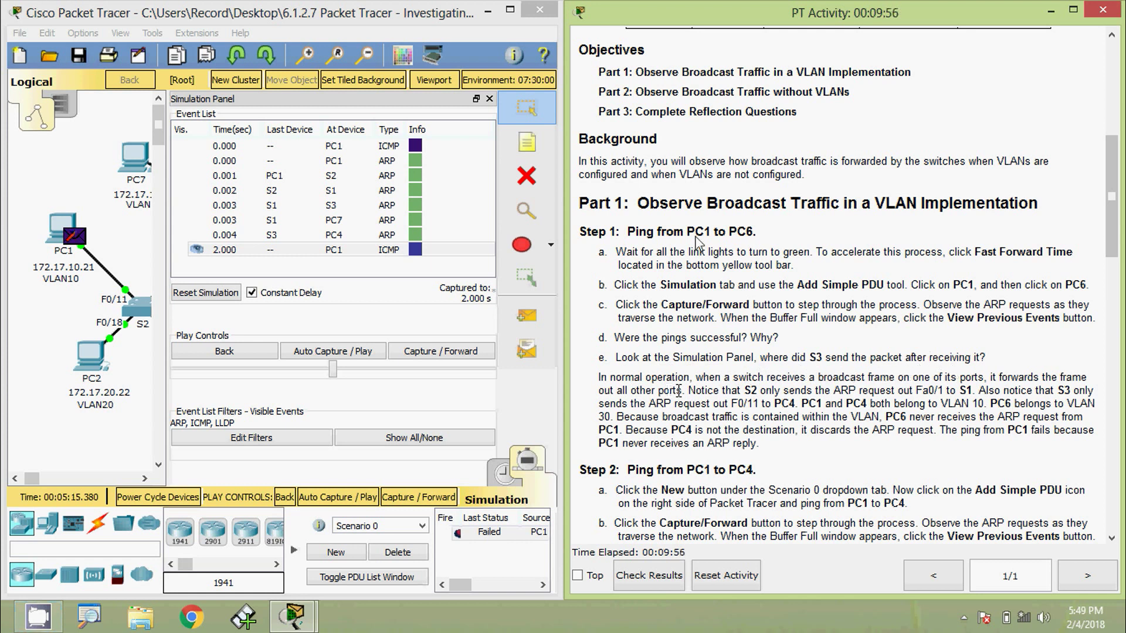
# Review the final ICMP event at PC1 and the ARP event from S3 to PC4 in the event list.
pyautogui.click(510, 9)
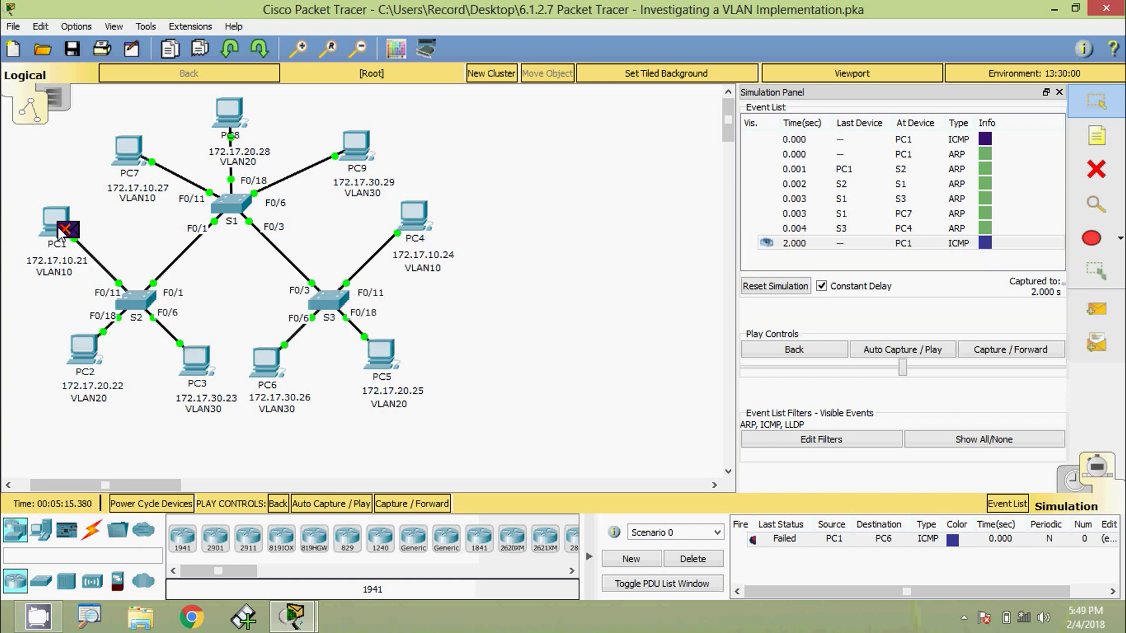
pyautogui.click(853, 243)
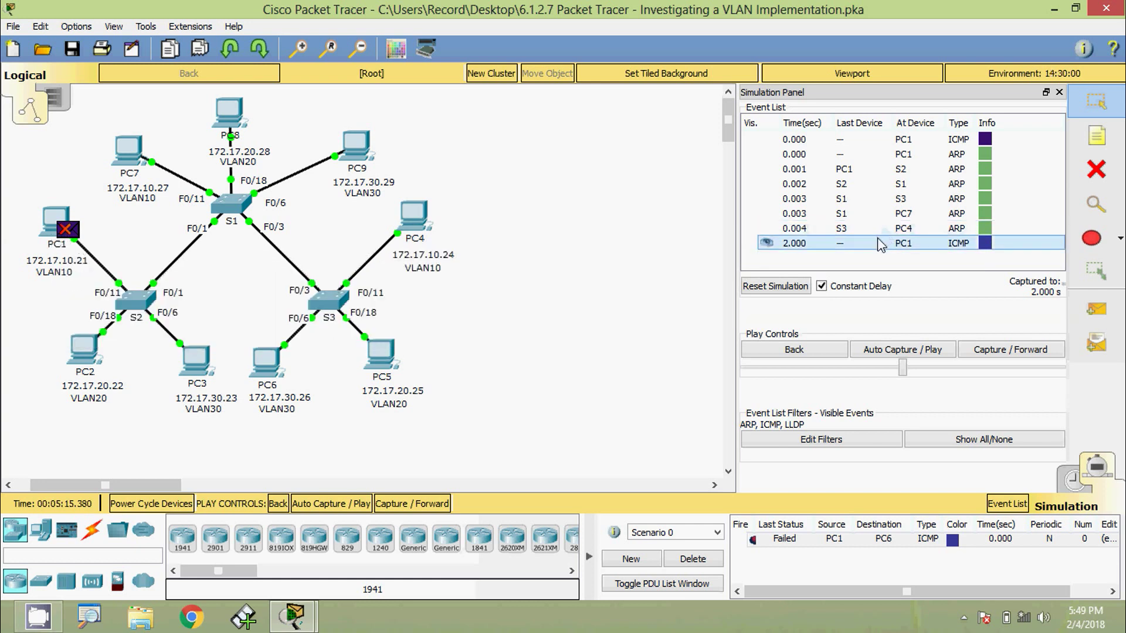
pyautogui.click(877, 228)
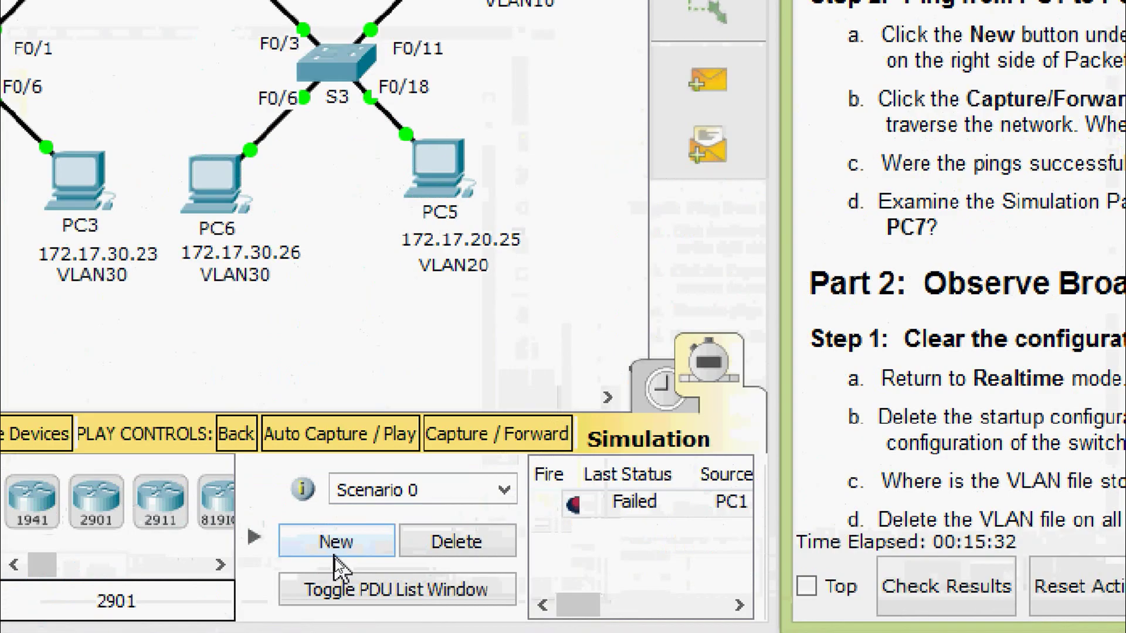
# Create a new simulation scenario and add a simple PDU from PC1 to PC4.
pyautogui.click(337, 552)
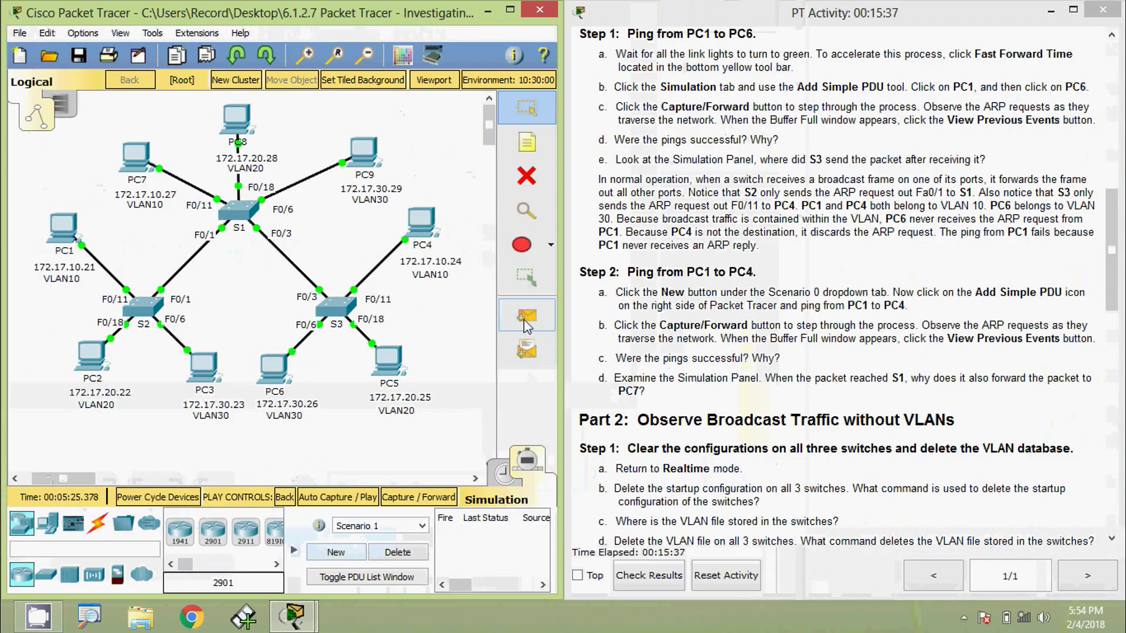
pyautogui.click(526, 322)
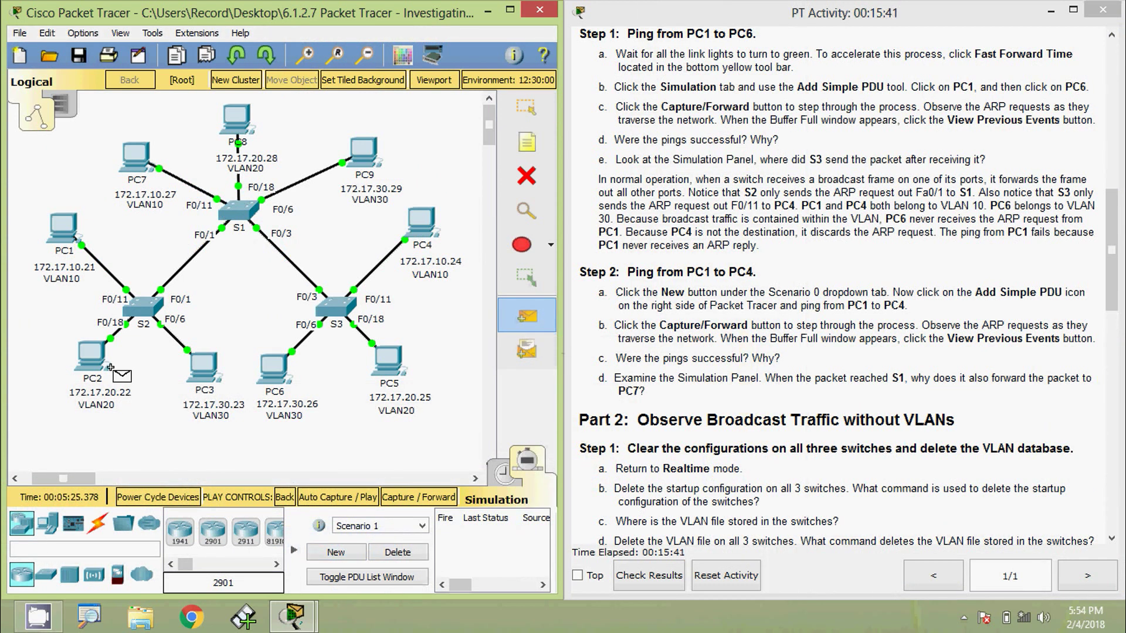
pyautogui.click(54, 226)
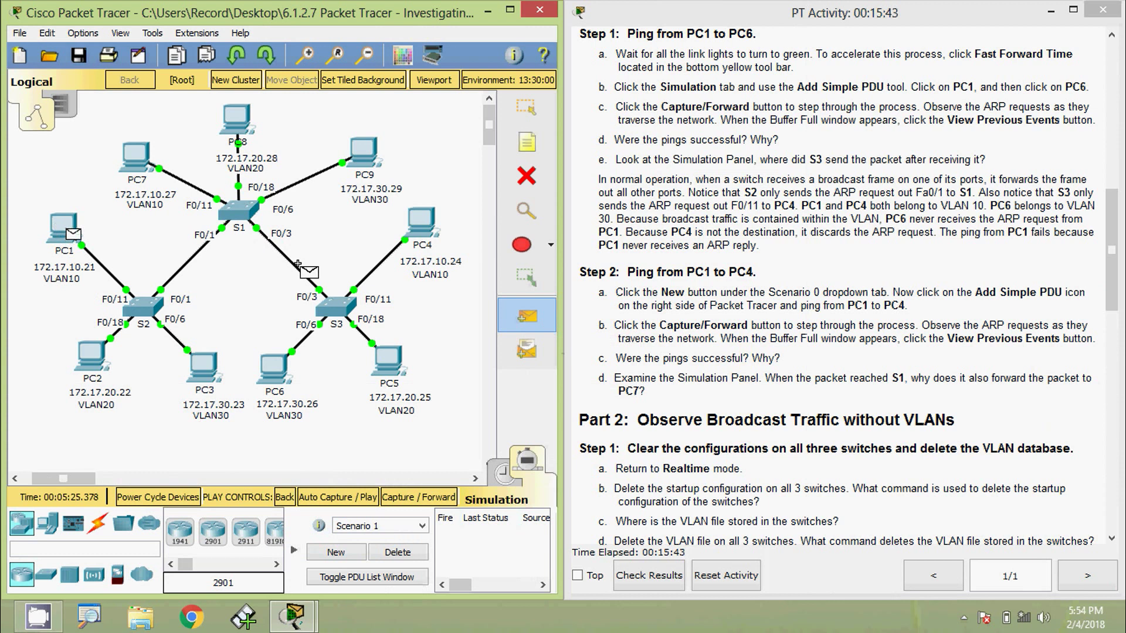
pyautogui.click(424, 218)
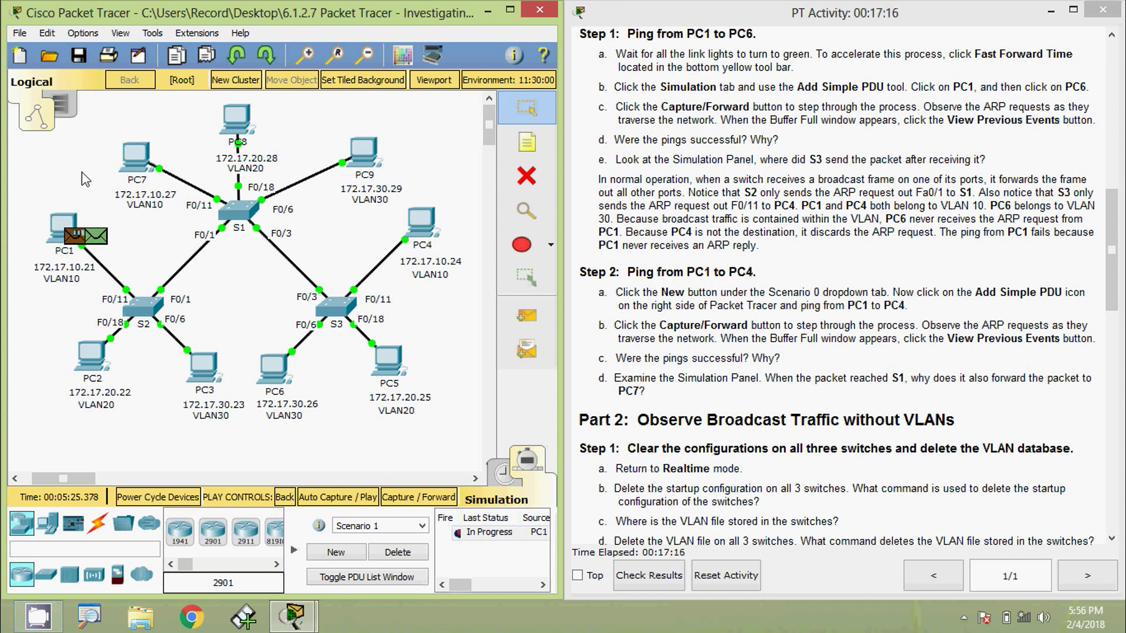
# Advance the simulation one capture at a time through the ARP request to PC4 until the ARP reply returns to PC1.
pyautogui.moveTo(75, 240)
pyautogui.click(435, 500)
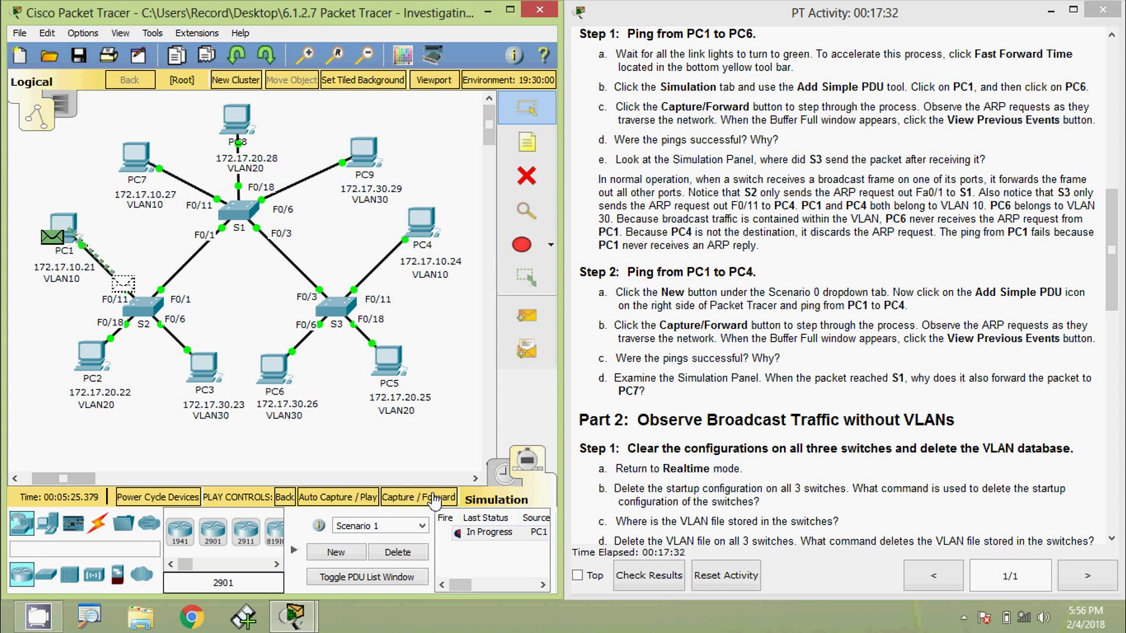
pyautogui.click(434, 500)
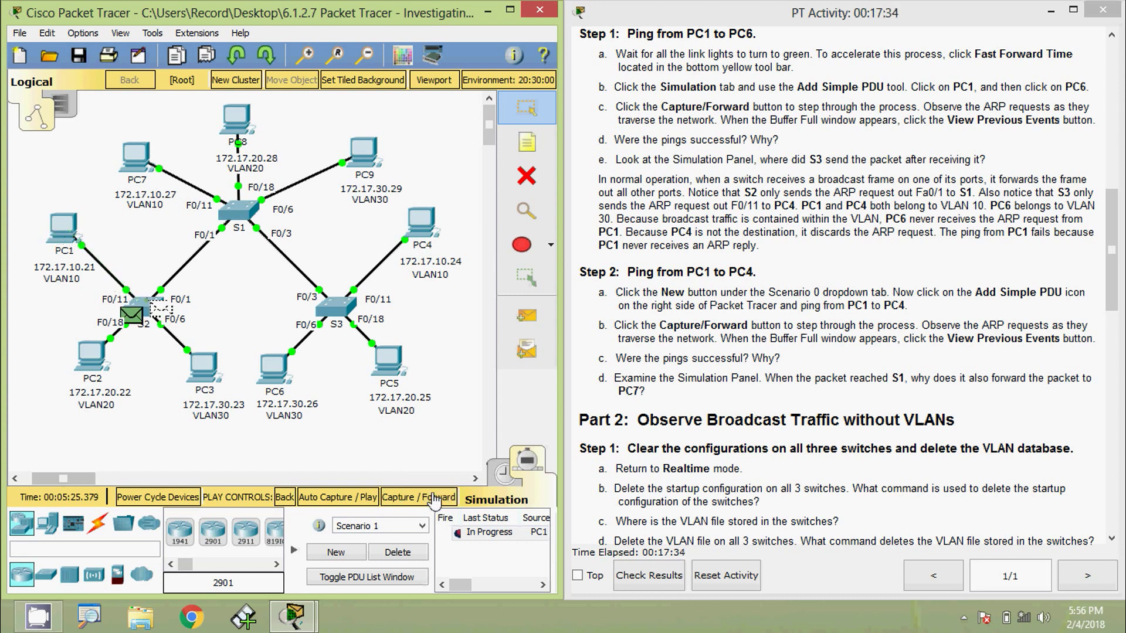
pyautogui.click(435, 500)
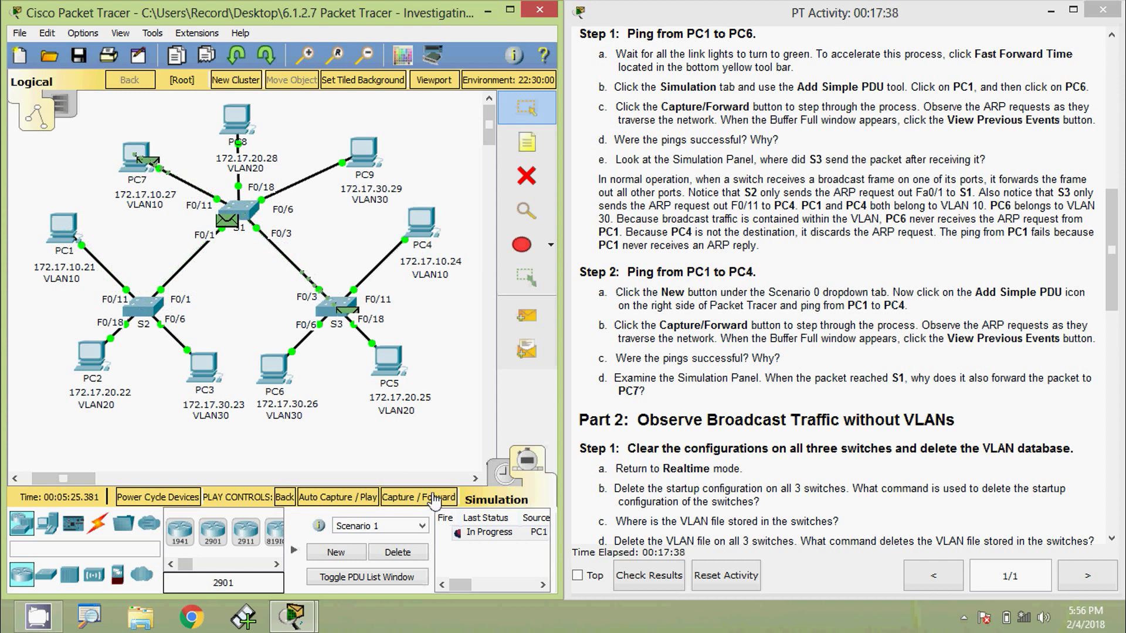
pyautogui.click(435, 500)
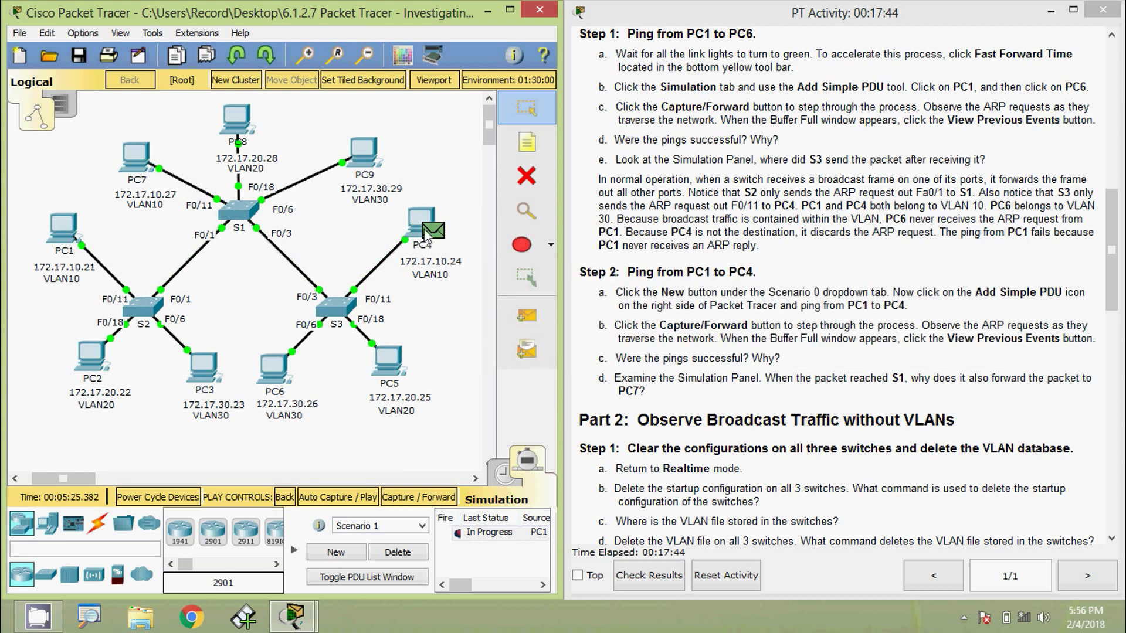
pyautogui.click(416, 498)
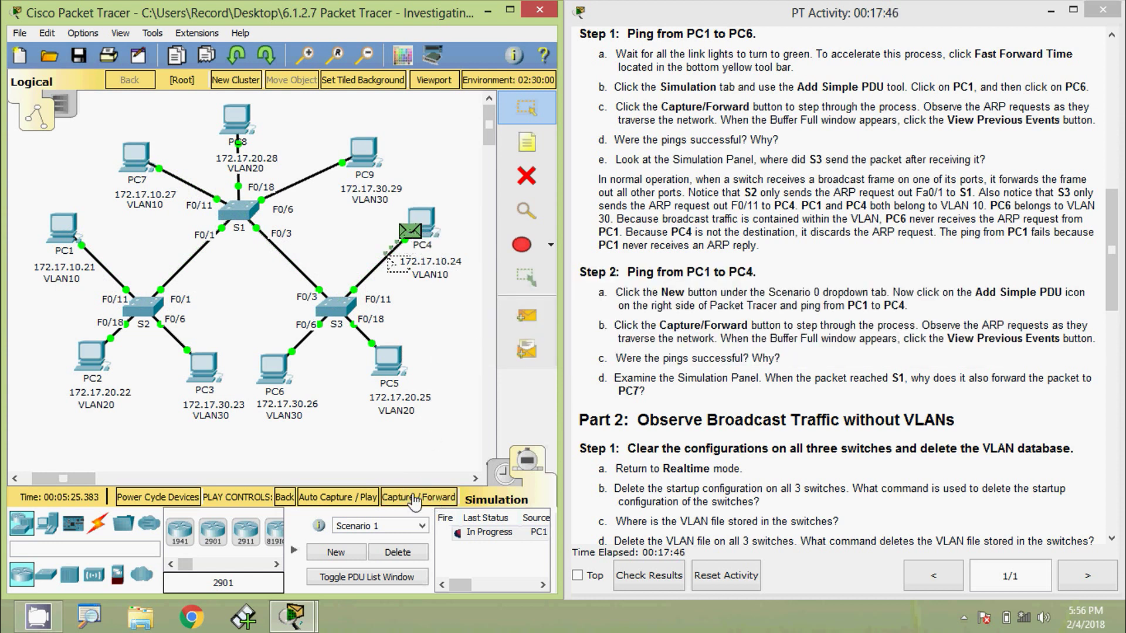
pyautogui.click(415, 499)
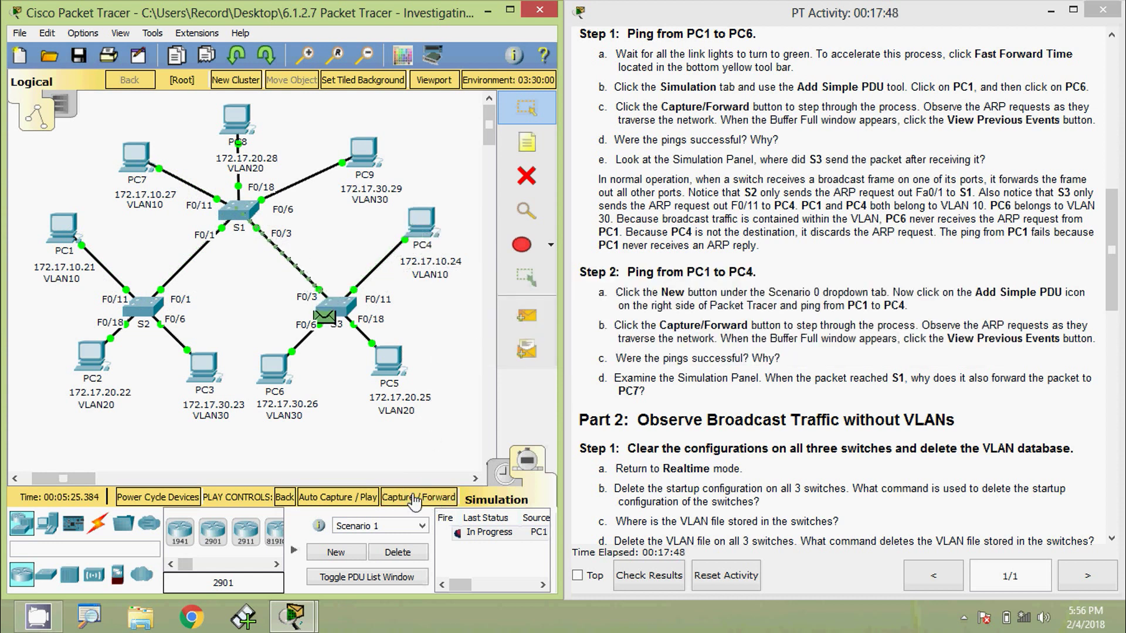
pyautogui.click(415, 499)
pyautogui.click(415, 498)
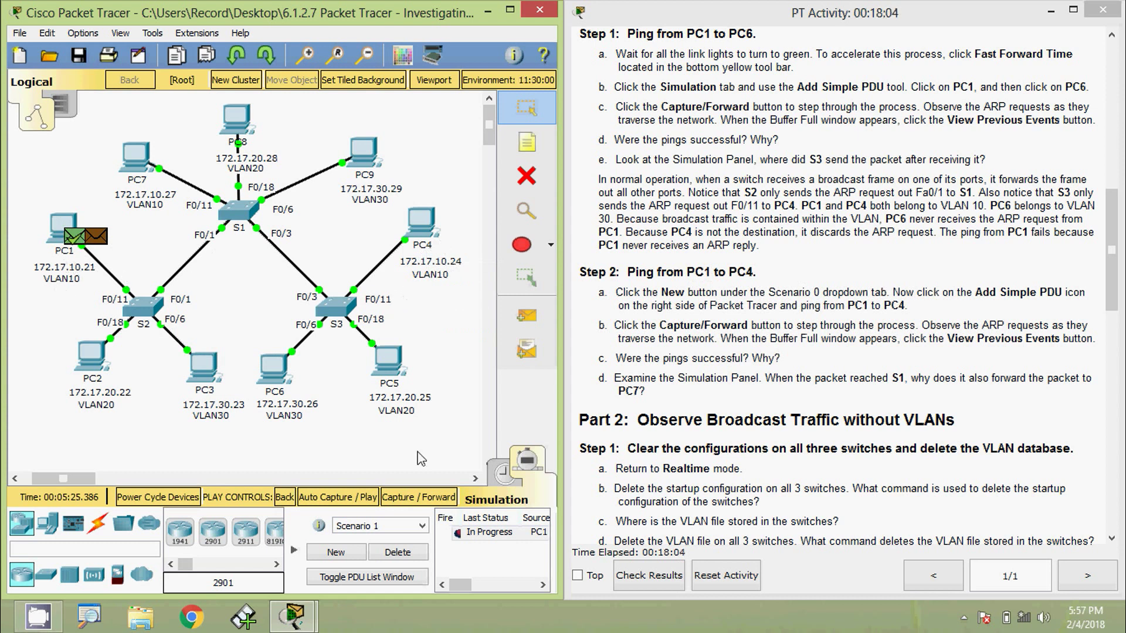
# Advance the ICMP packet one capture at a time from PC1 to PC4 and back until the reply reaches PC1.
pyautogui.click(410, 500)
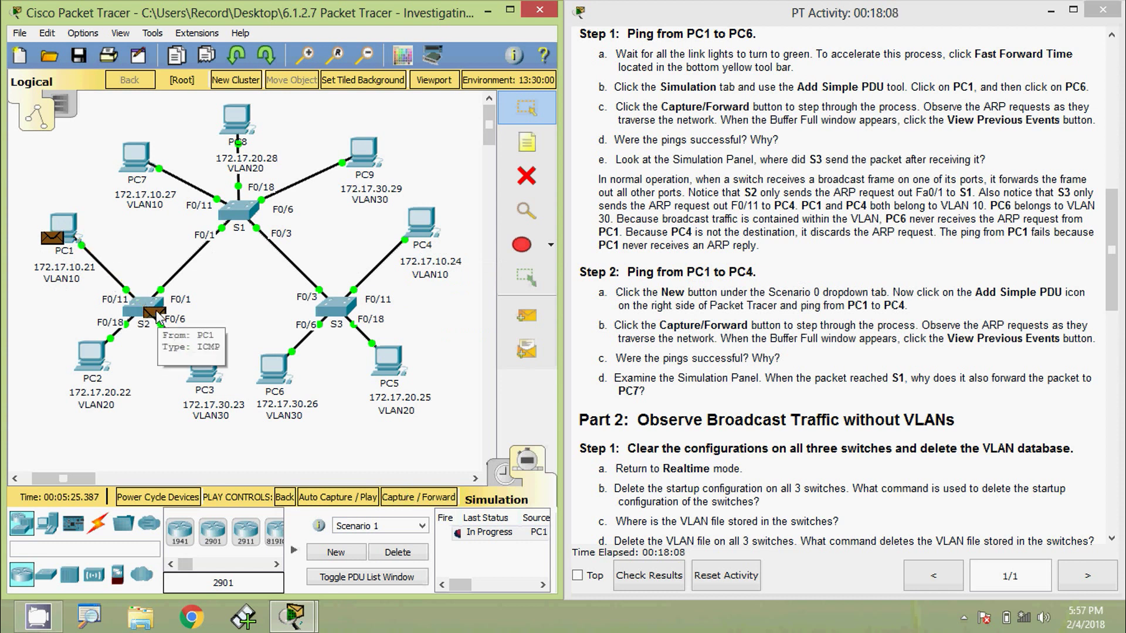
pyautogui.click(417, 498)
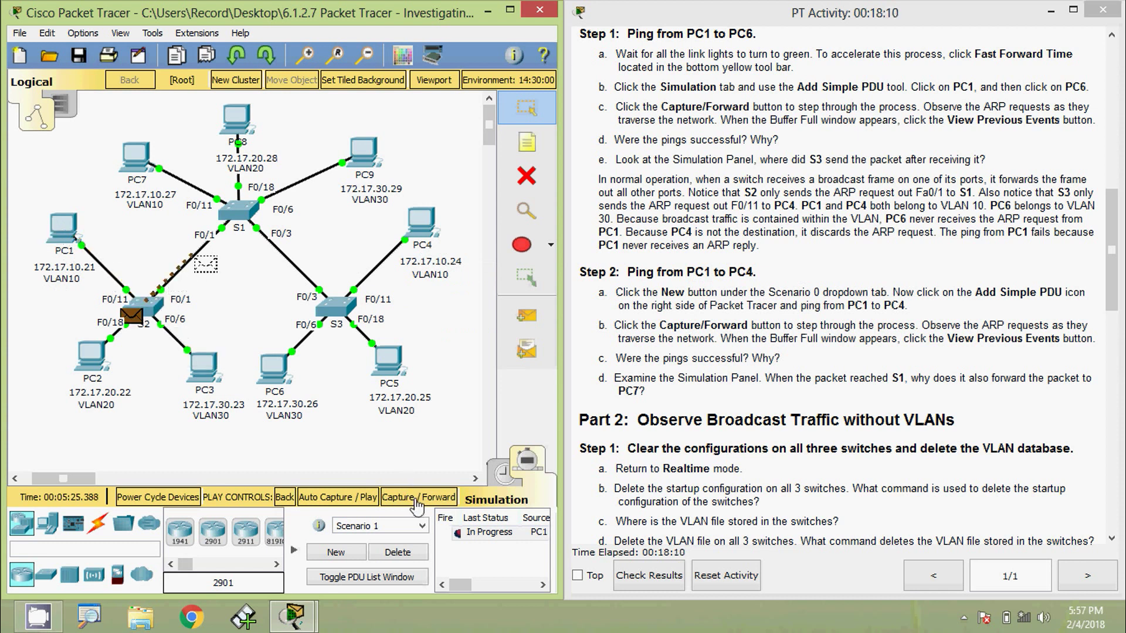
pyautogui.click(417, 504)
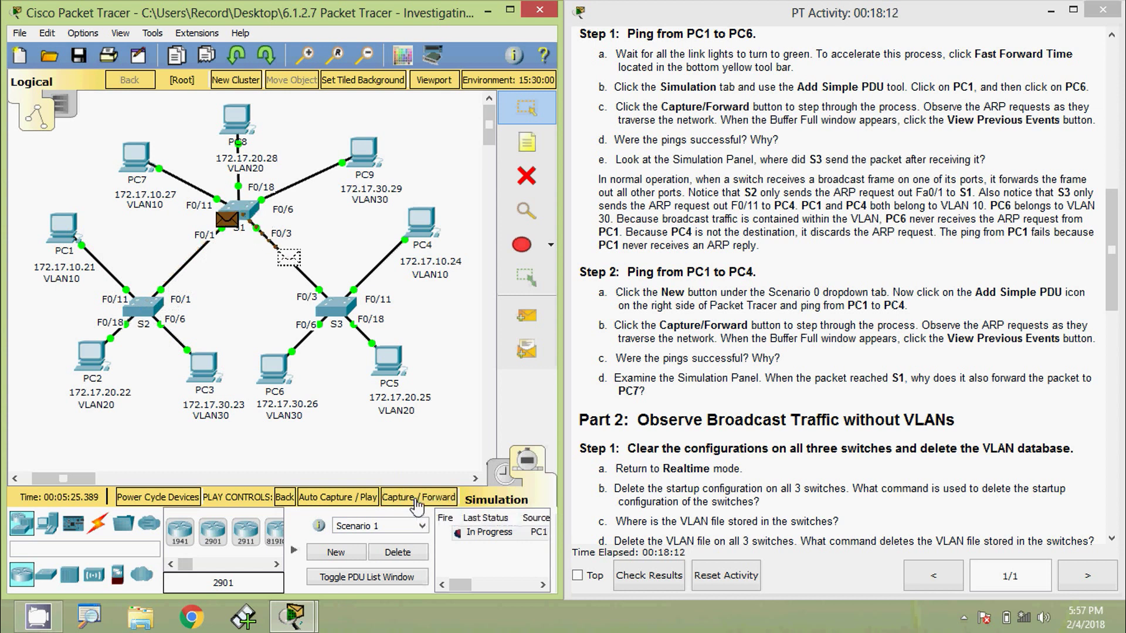
pyautogui.click(416, 504)
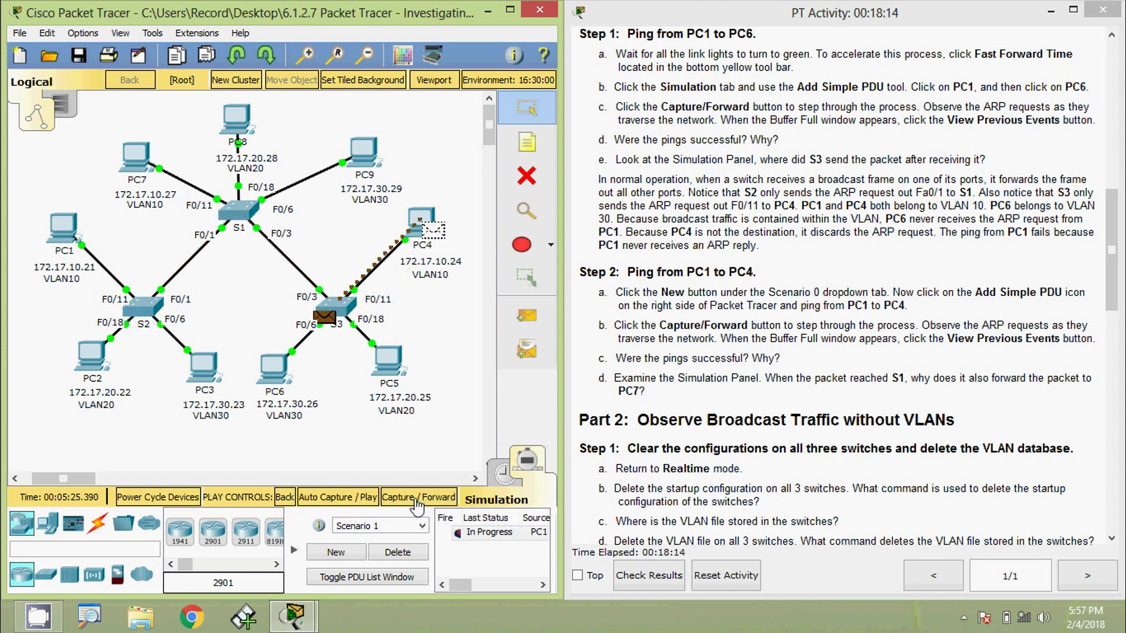
pyautogui.click(417, 505)
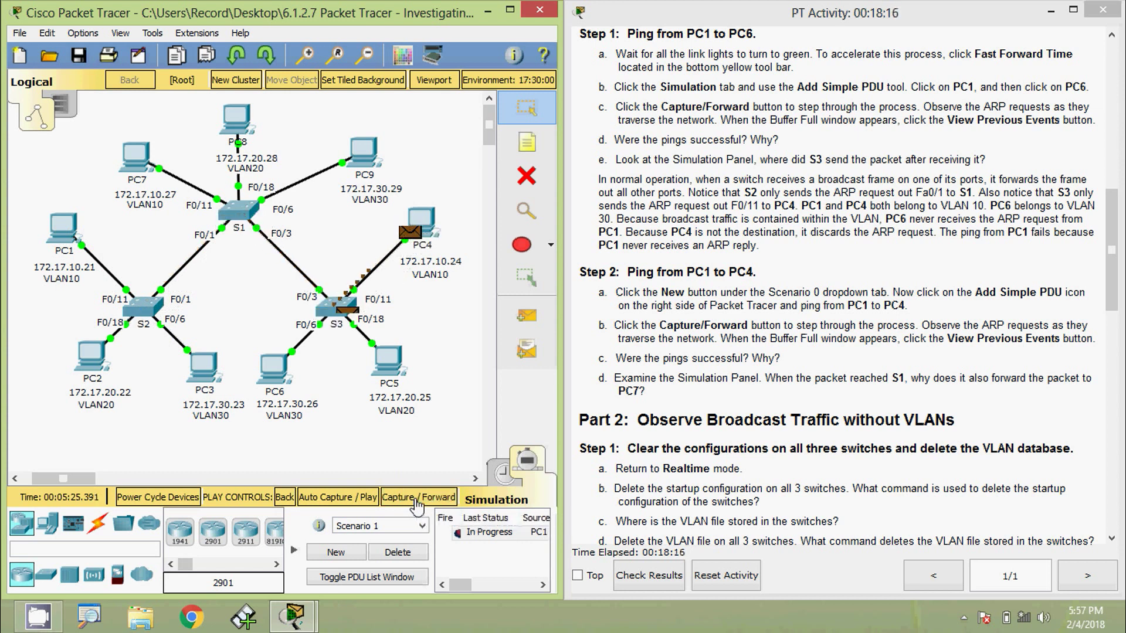
pyautogui.click(417, 504)
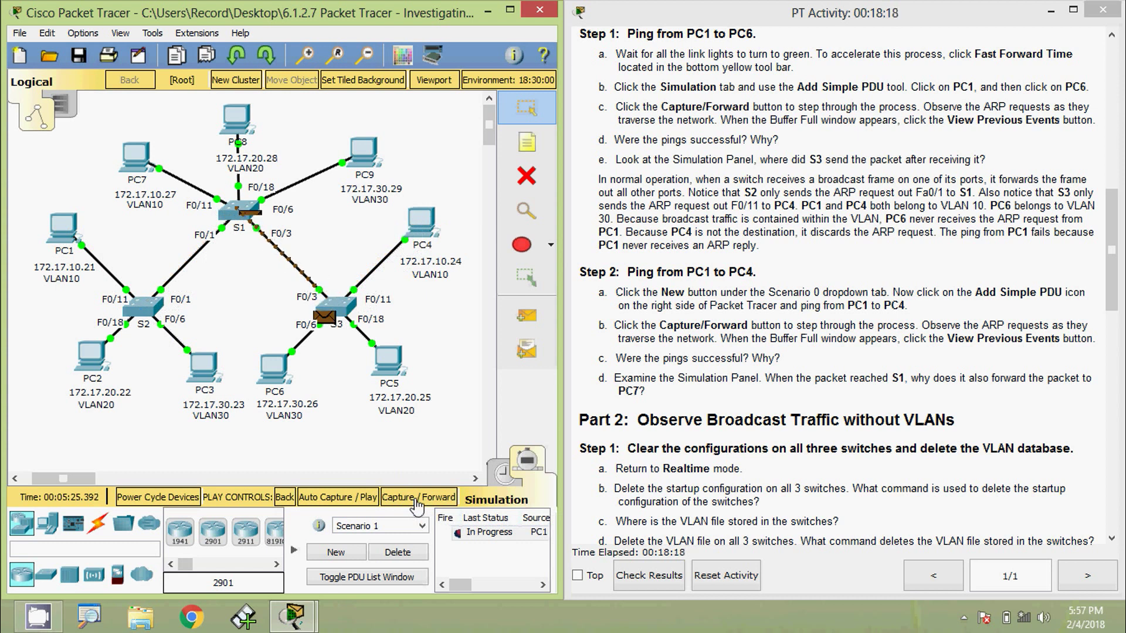
pyautogui.click(417, 504)
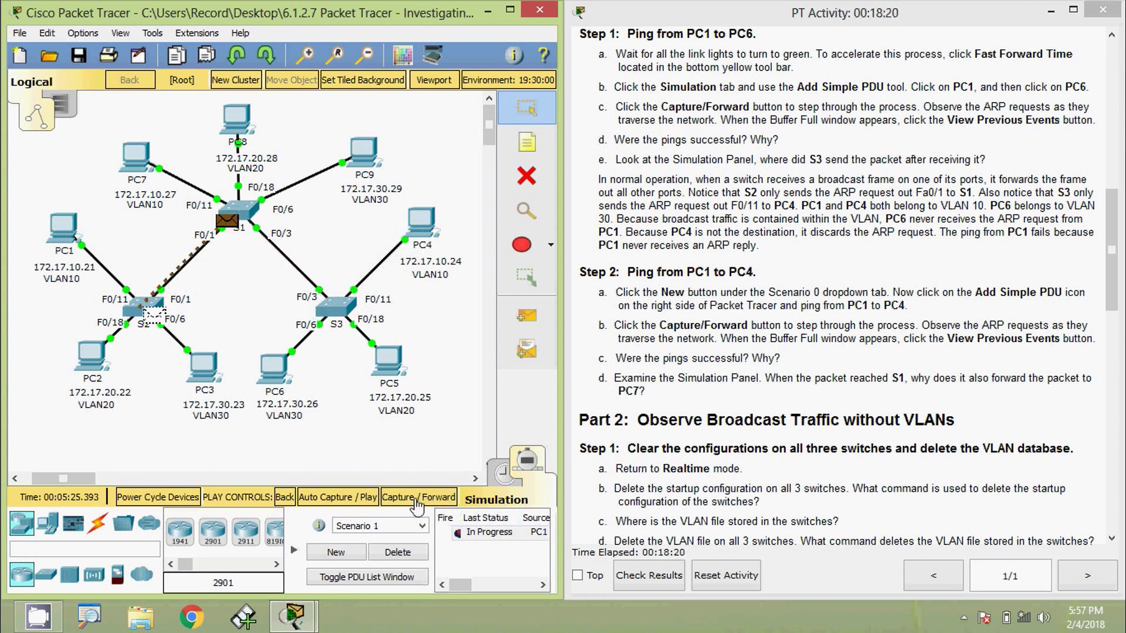
pyautogui.click(417, 505)
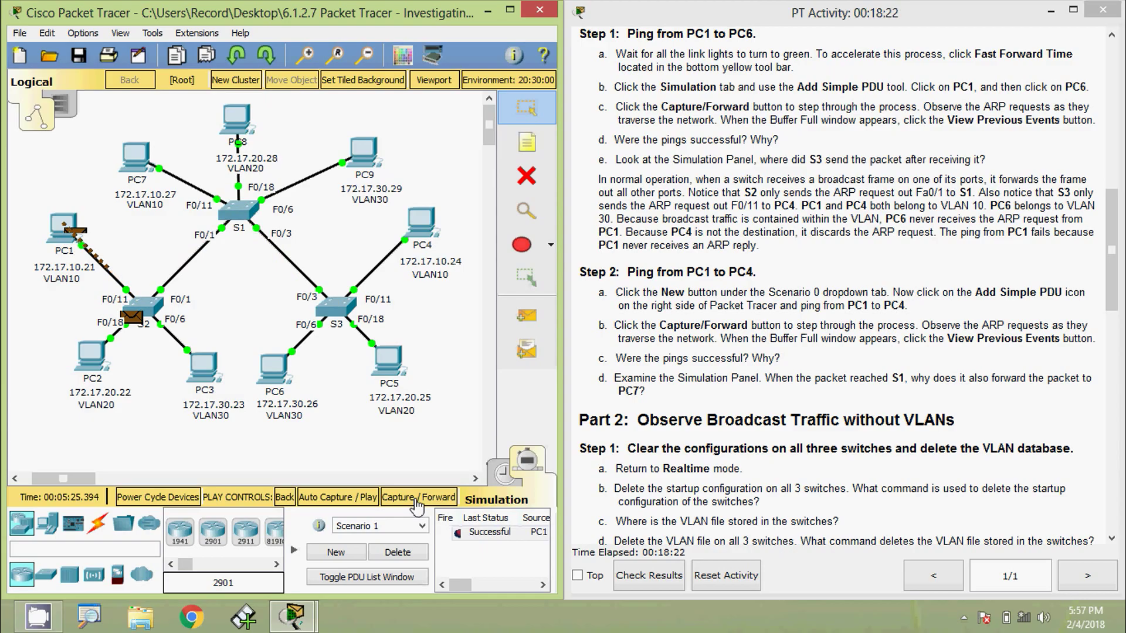
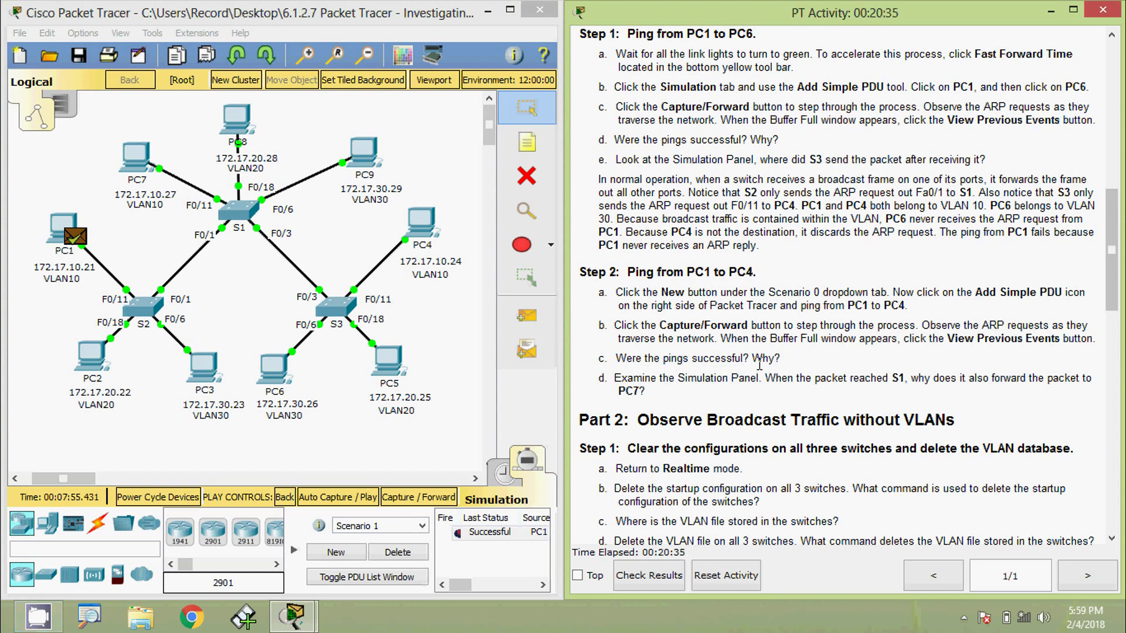
# Review the status of the PC1-to-PC4 ping and trace its ARP and ICMP events in the event list and topology.
pyautogui.click(475, 531)
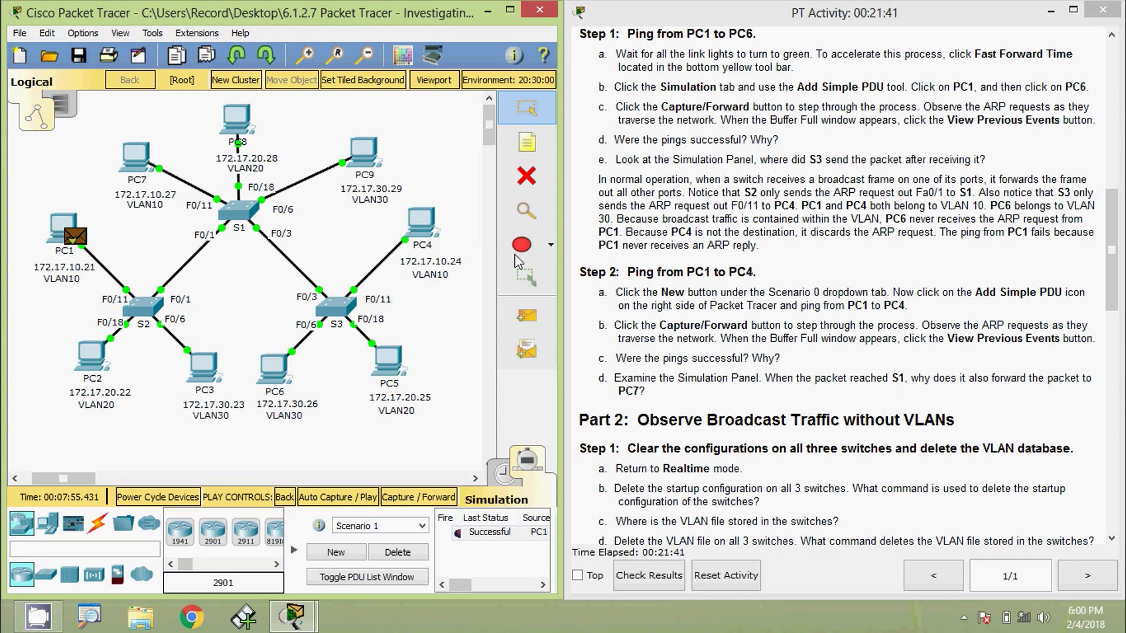
pyautogui.click(511, 11)
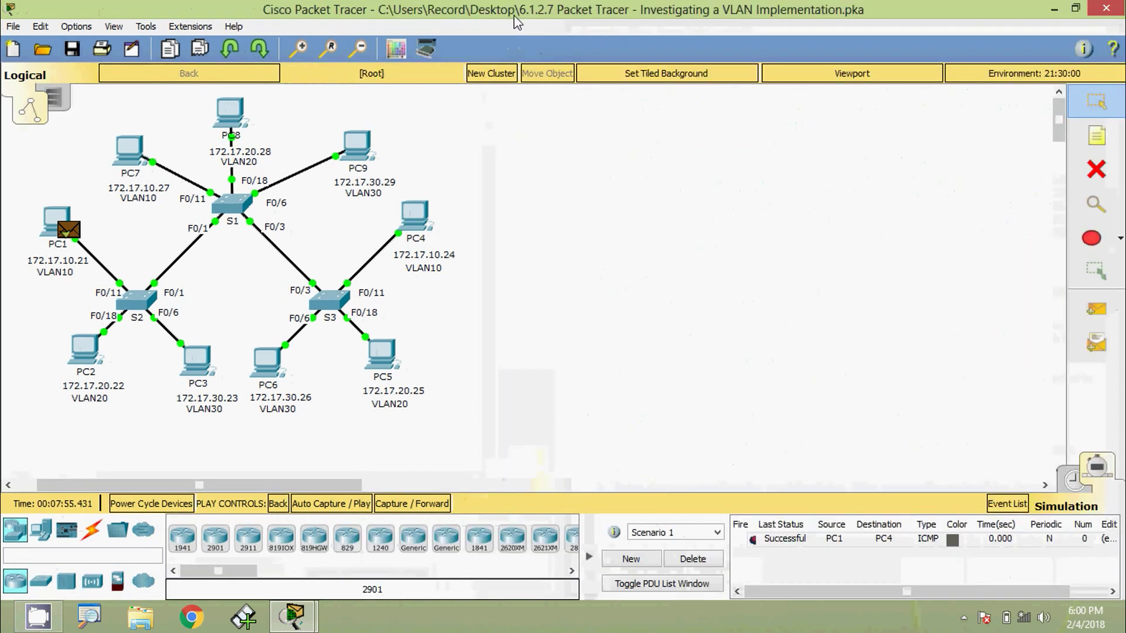
pyautogui.click(1018, 508)
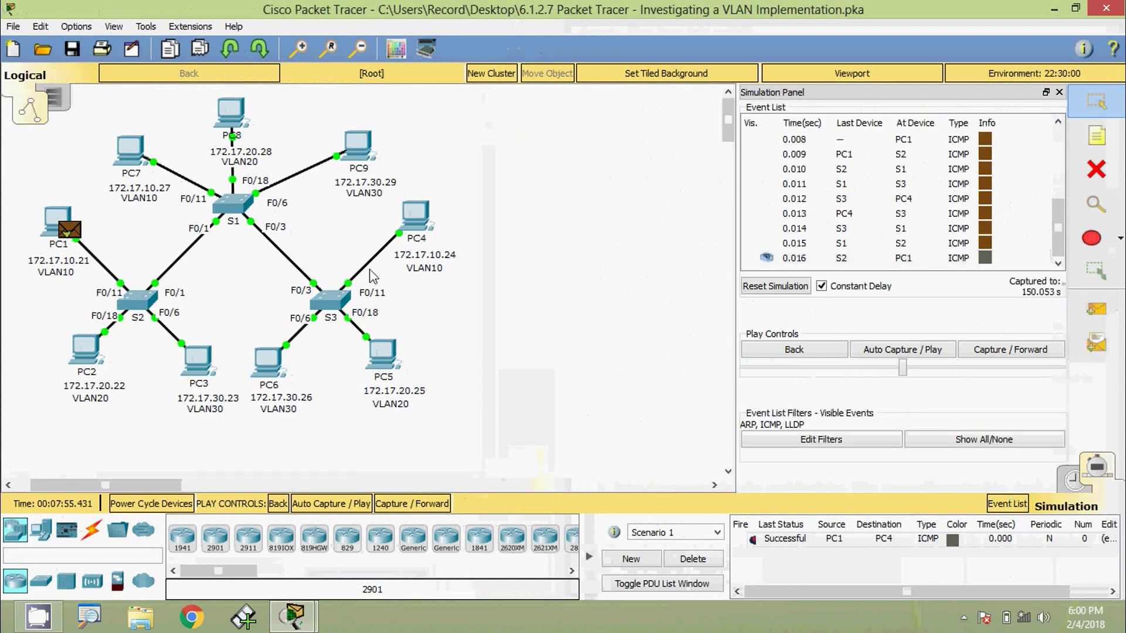
pyautogui.click(841, 218)
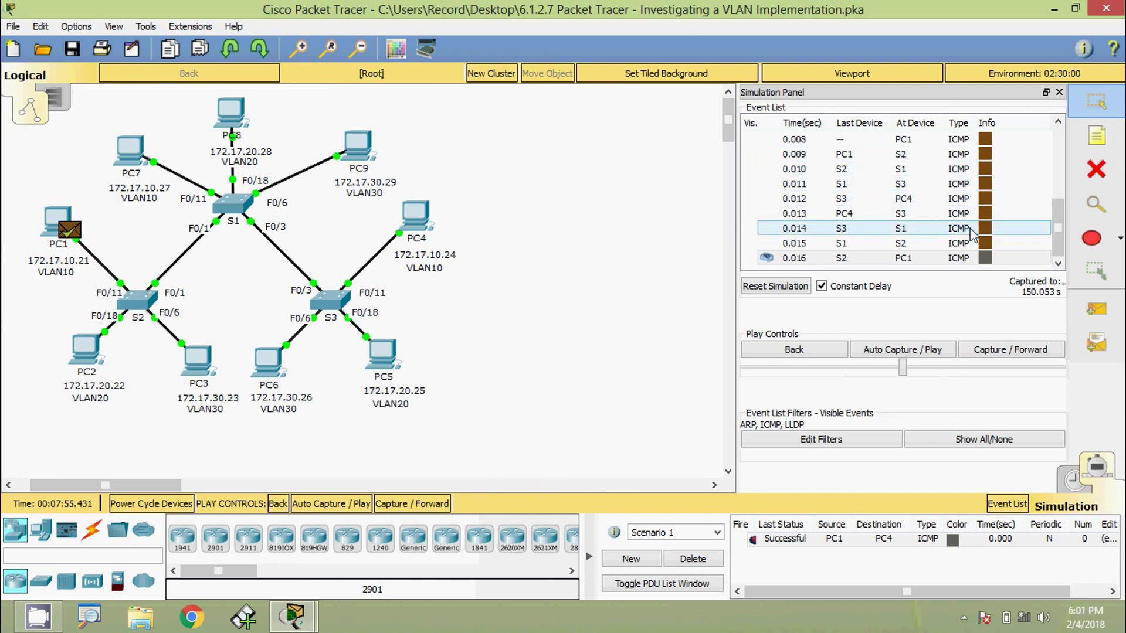
pyautogui.moveTo(1057, 226); pyautogui.dragTo(1071, 148)
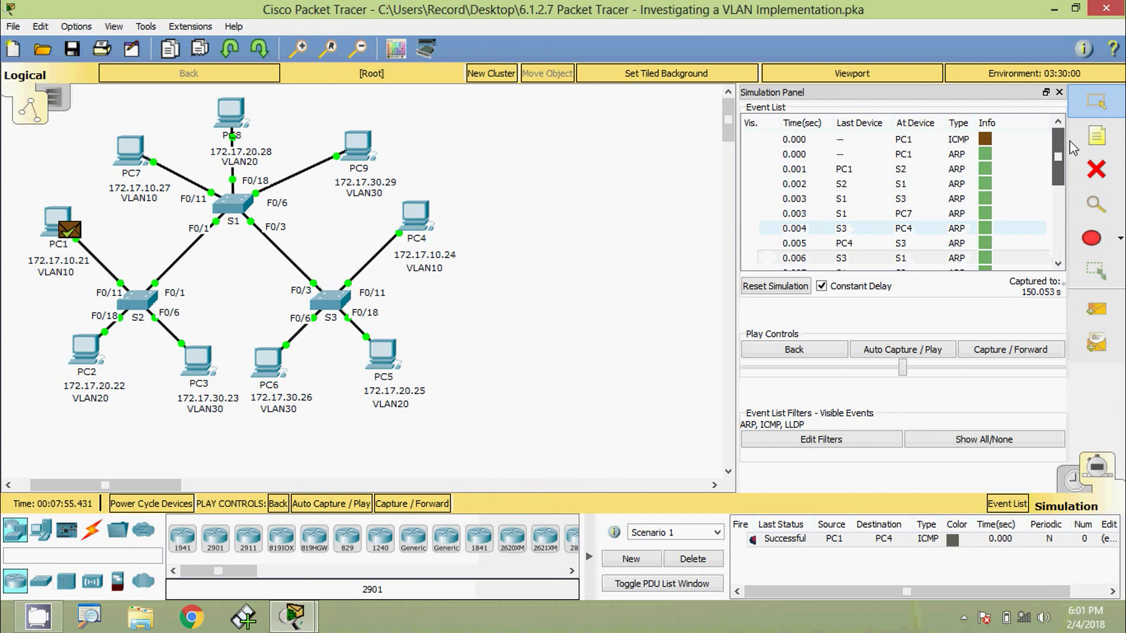
pyautogui.click(839, 215)
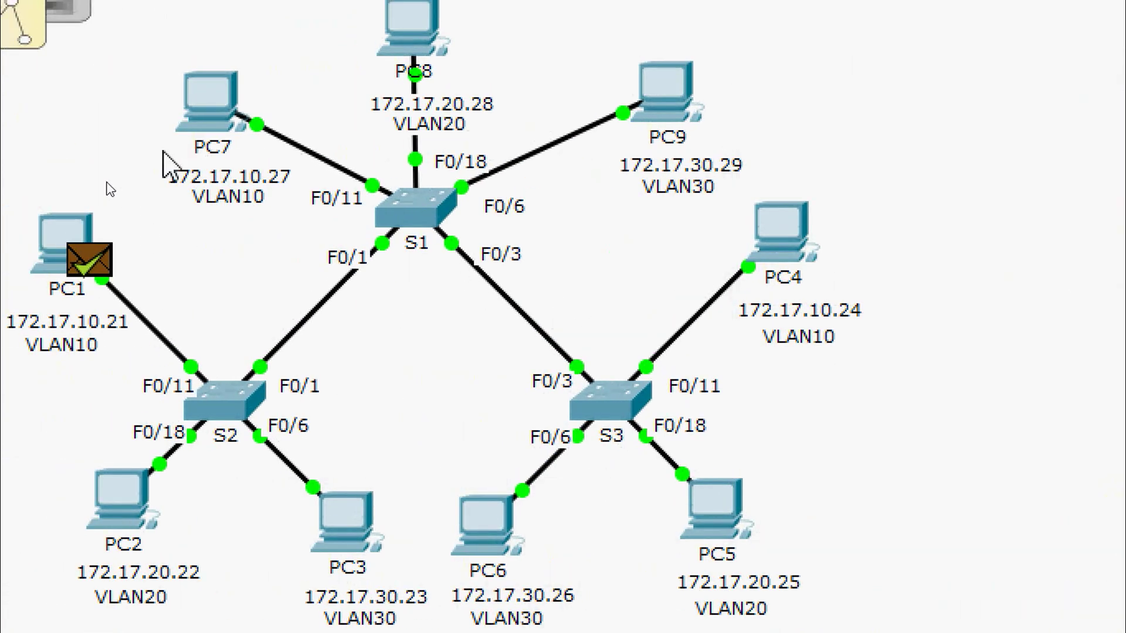
pyautogui.click(236, 197)
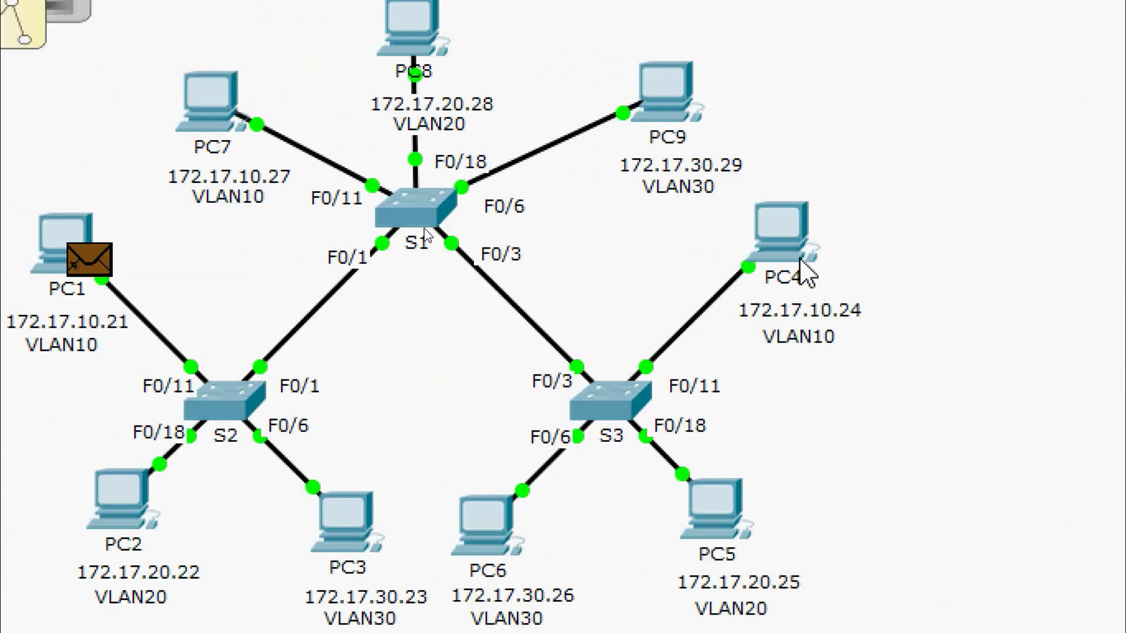
pyautogui.moveTo(788, 249)
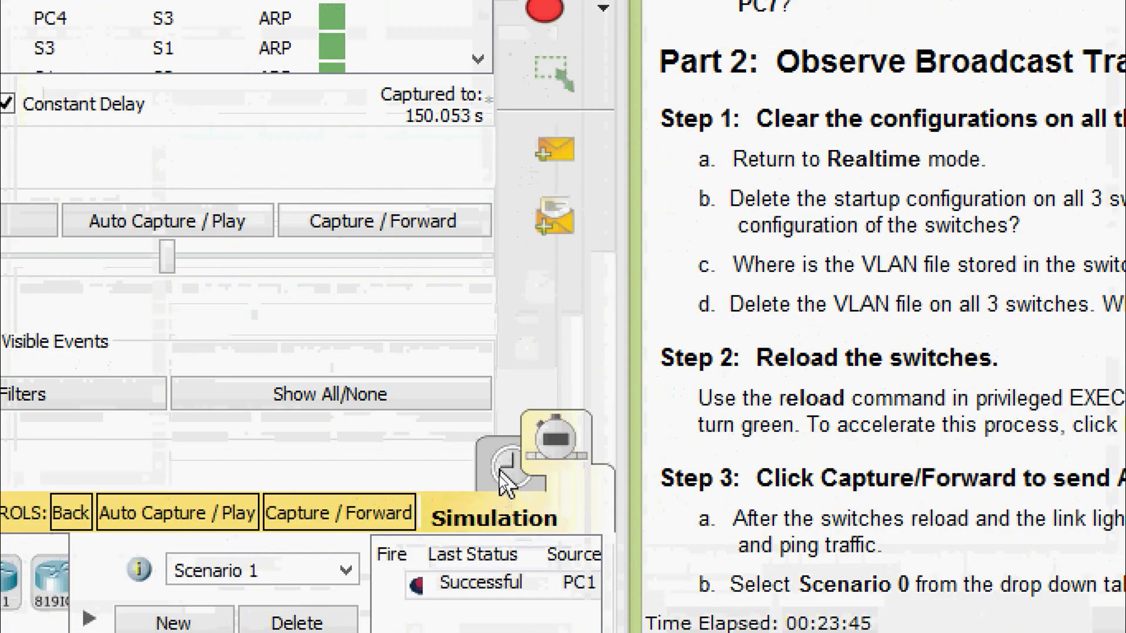
# Return to Realtime mode, and enter privileged EXEC mode in the command line of switch S2.
pyautogui.click(507, 469)
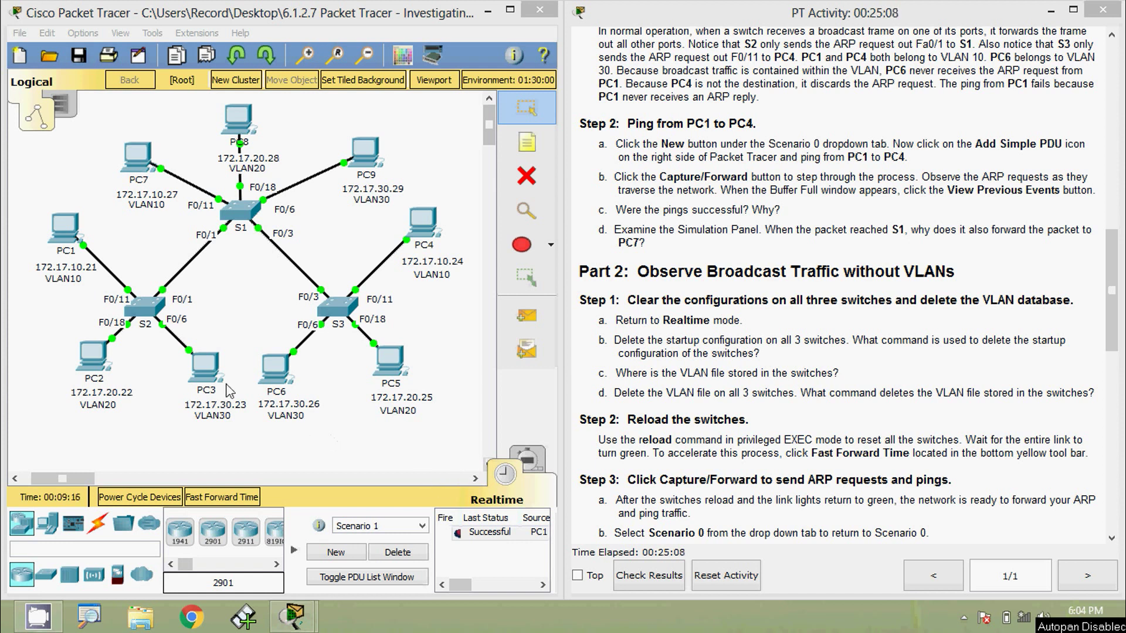
pyautogui.click(147, 306)
pyautogui.click(471, 151)
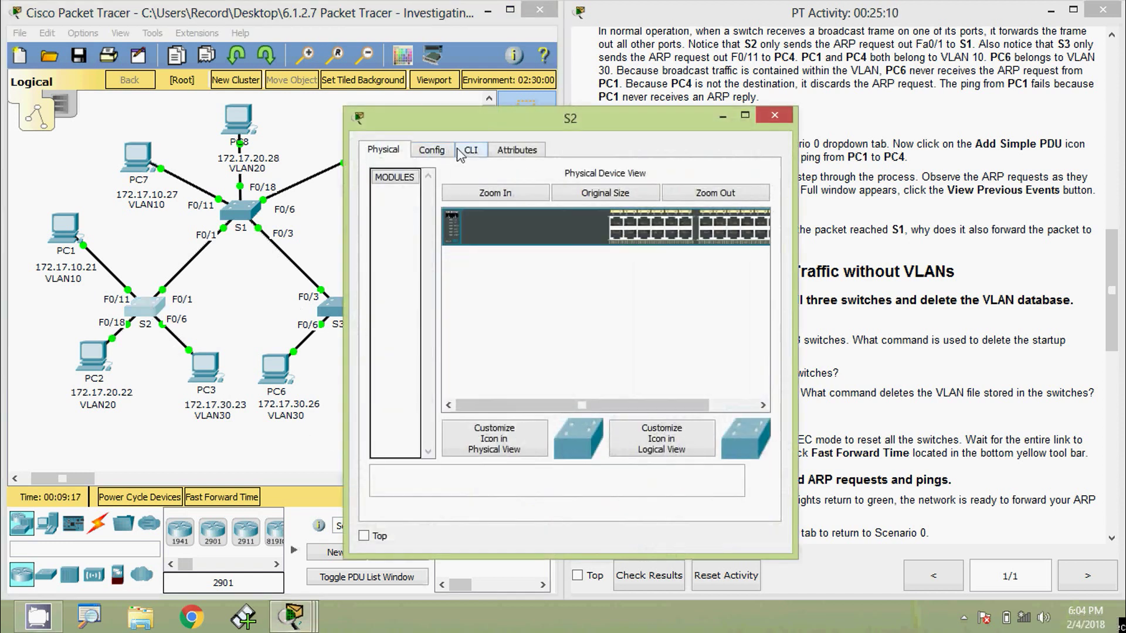
pyautogui.moveTo(474, 128); pyautogui.dragTo(492, 94)
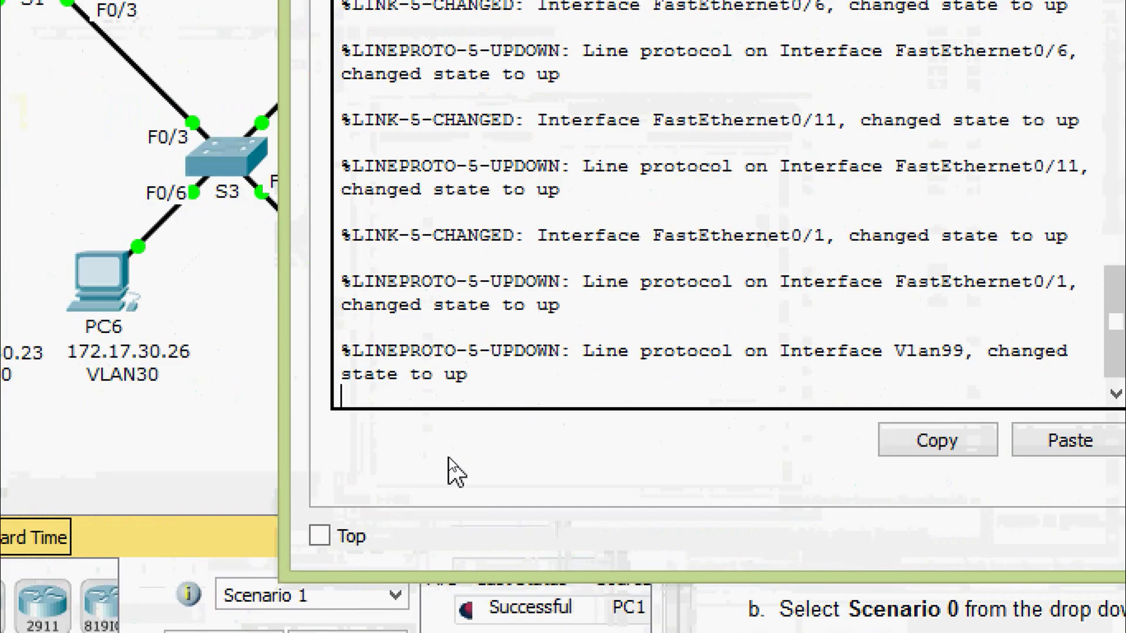
pyautogui.press('Return')
pyautogui.write('ena')
pyautogui.press('Tab')
pyautogui.press('Return')
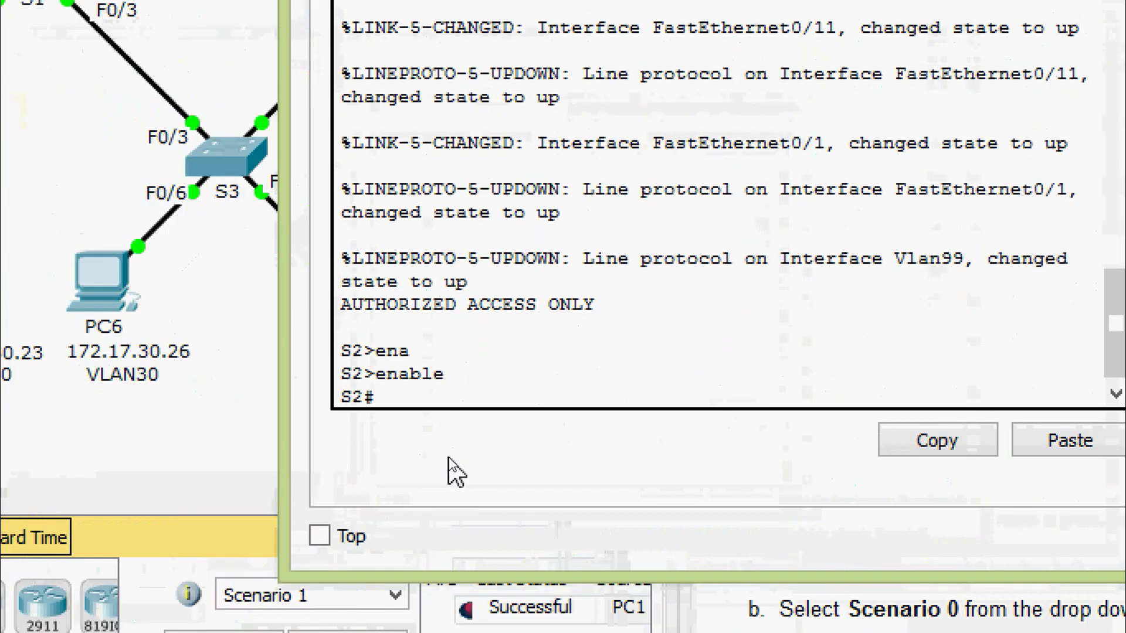
# Erase the startup configuration of S2 with erase startup-config, confirm the erasure and close the S2 window.
pyautogui.write('enra')
pyautogui.press('Tab')
pyautogui.press('BackSpace')
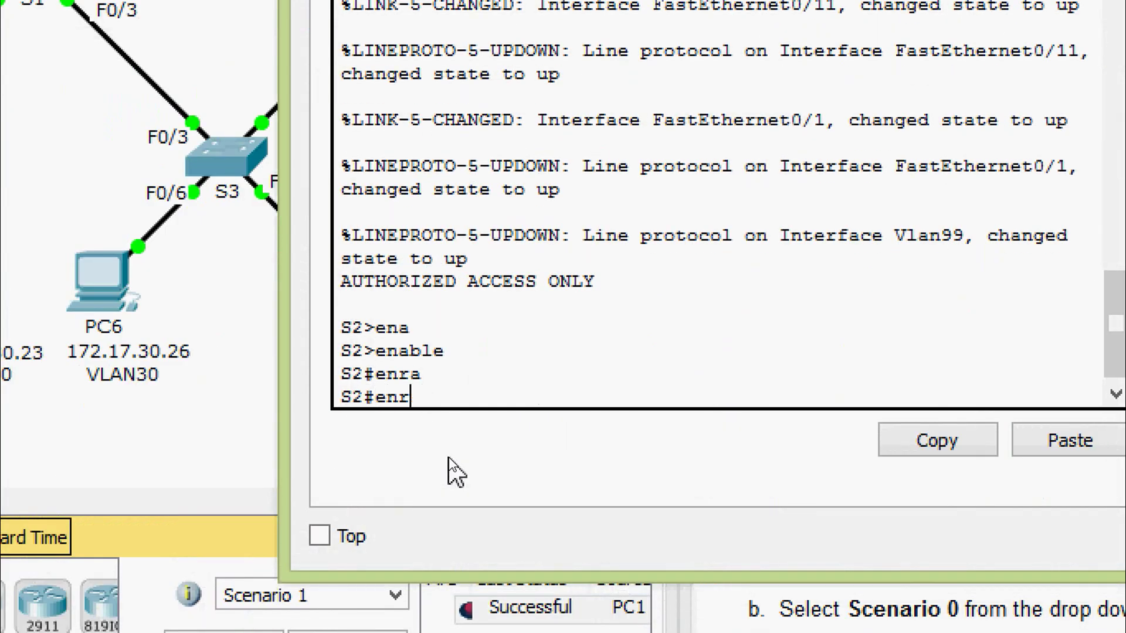
pyautogui.press('Tab')
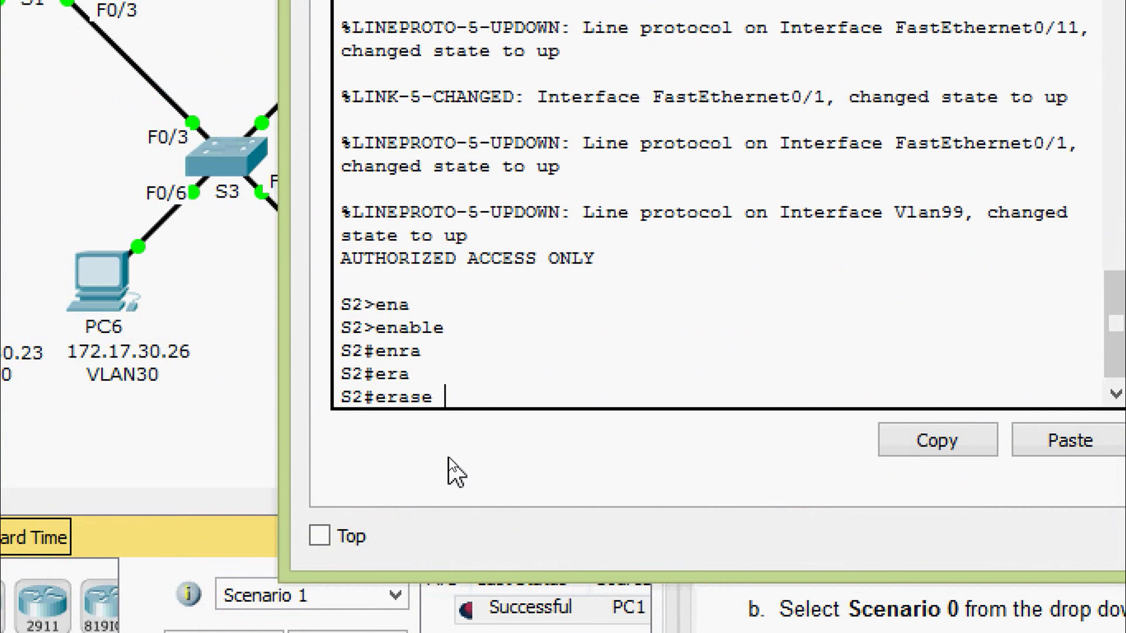
pyautogui.write('st')
pyautogui.press('Tab')
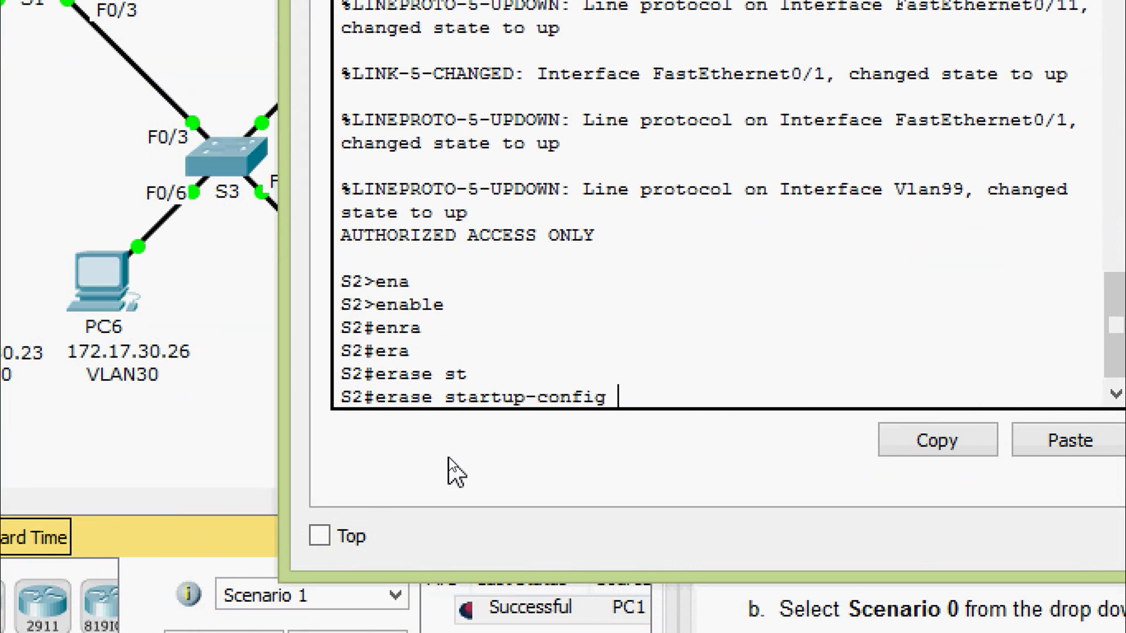
pyautogui.press('Return')
pyautogui.press('Return')
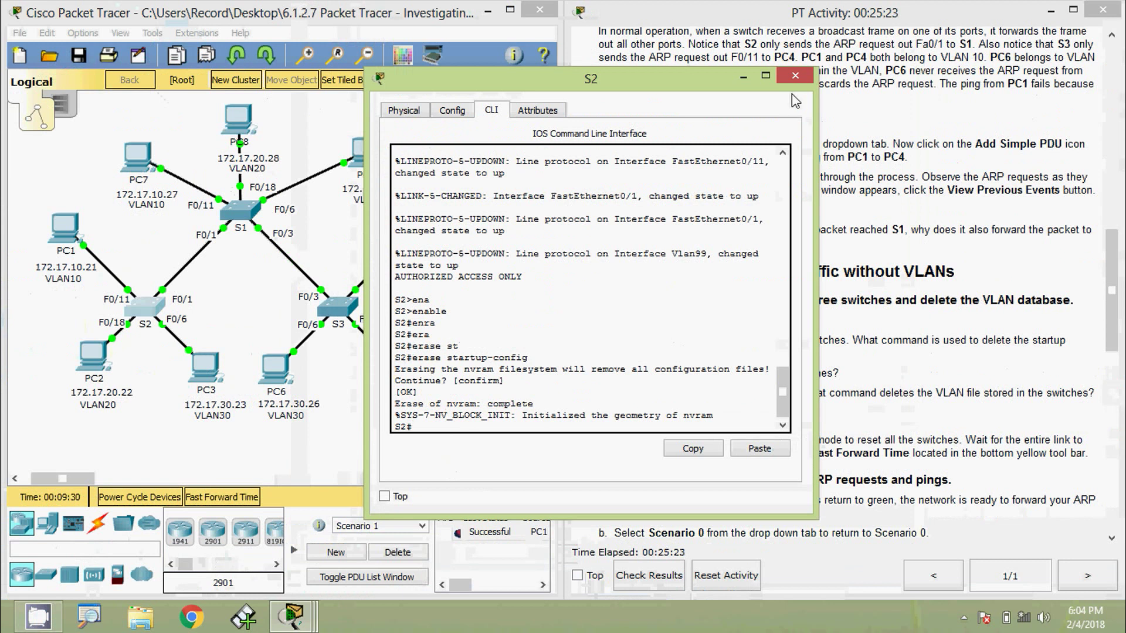
pyautogui.click(795, 75)
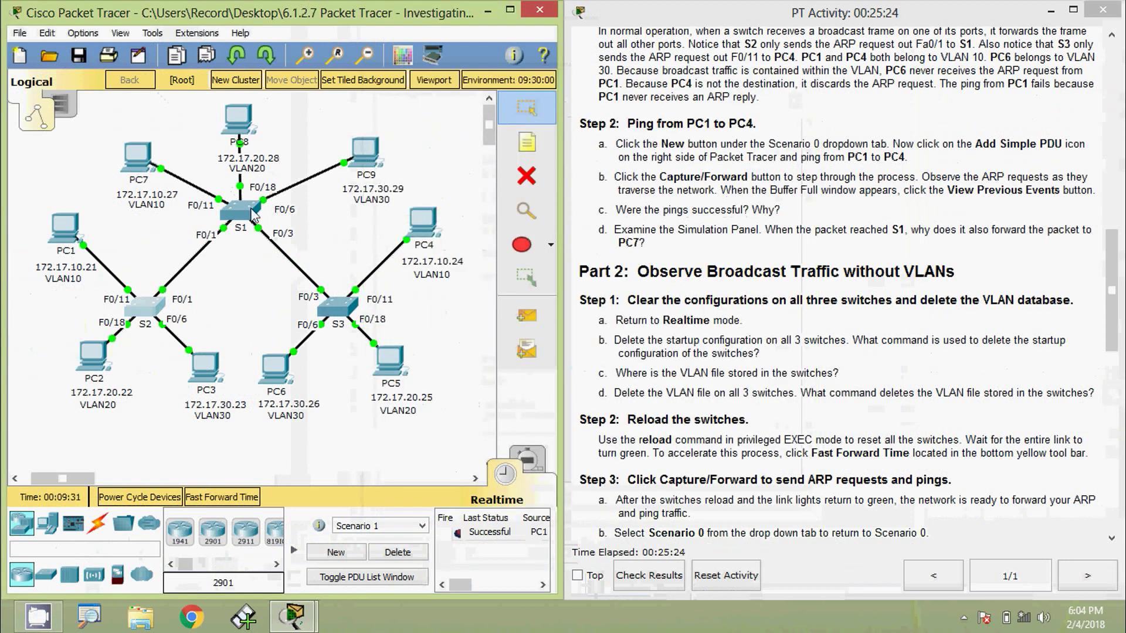
# Open the command line of switch S1 and enter privileged EXEC mode.
pyautogui.click(247, 212)
pyautogui.click(471, 151)
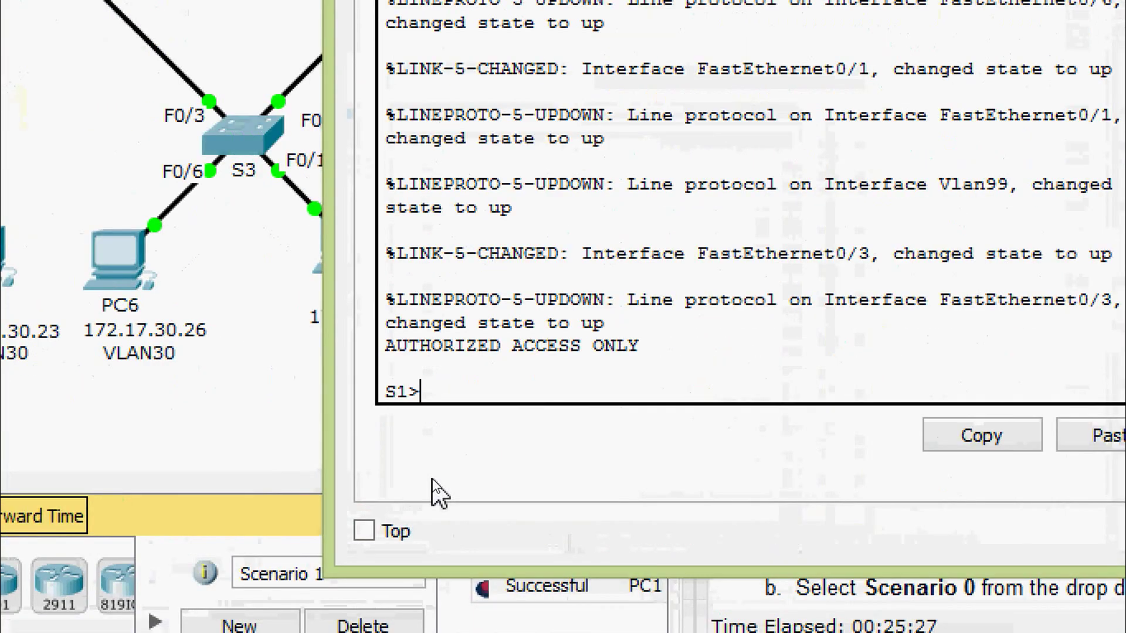
pyautogui.write('ena')
pyautogui.press('Tab')
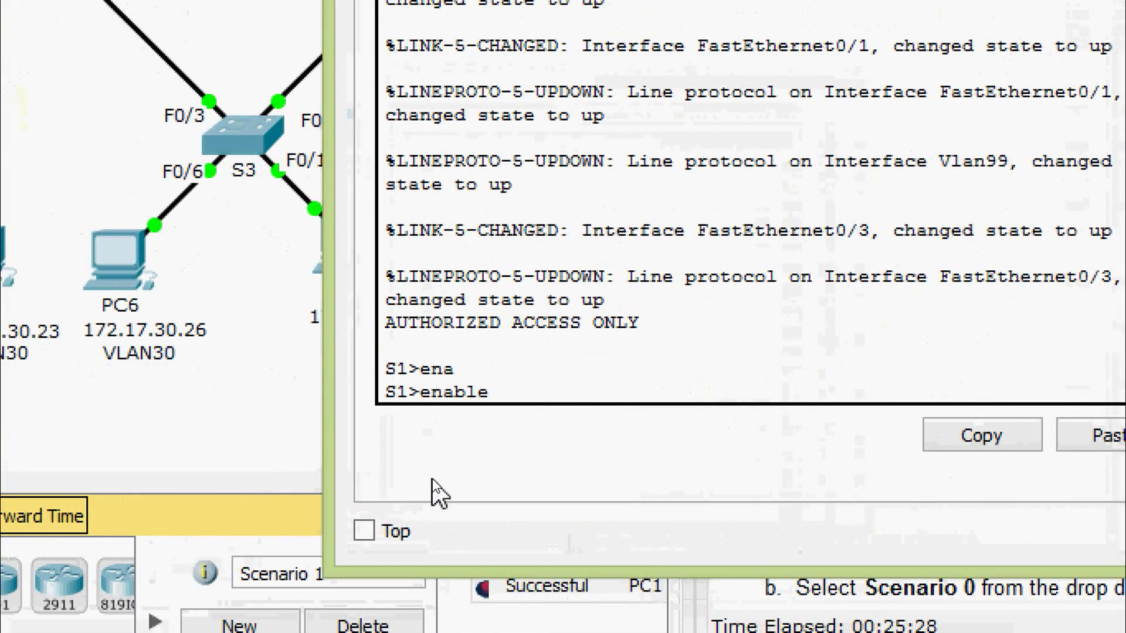
pyautogui.press('Return')
# Erase the startup configuration of S1 with erase startup-config, confirm the erasure and close the S1 window.
pyautogui.write('era')
pyautogui.press('Tab')
pyautogui.write('st')
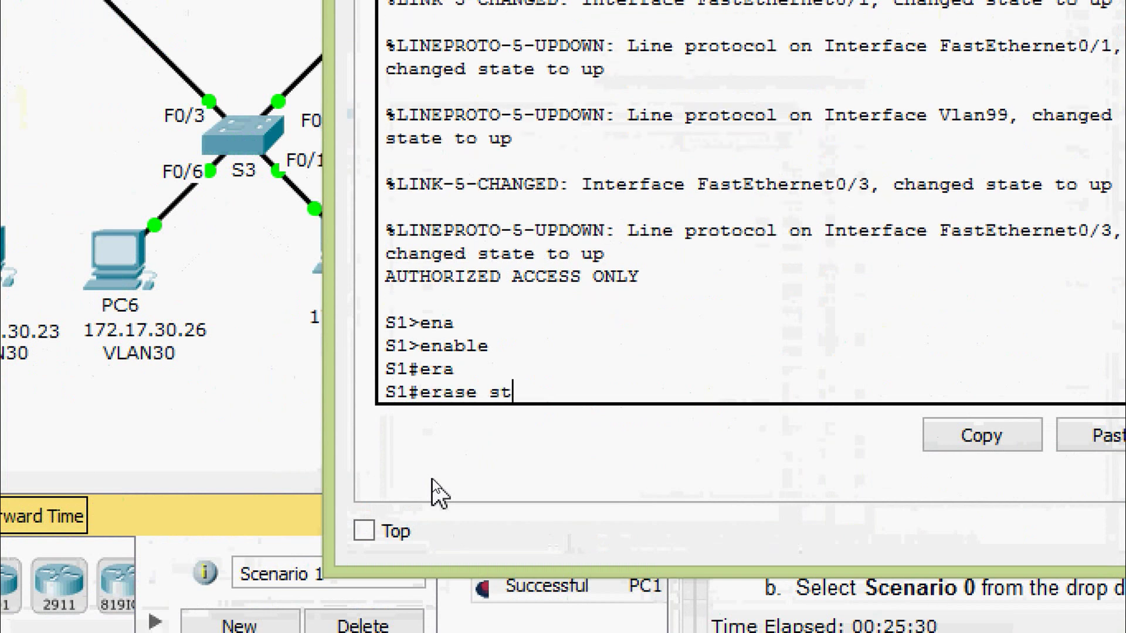
pyautogui.press('Tab')
pyautogui.press('Return')
pyautogui.press('Return')
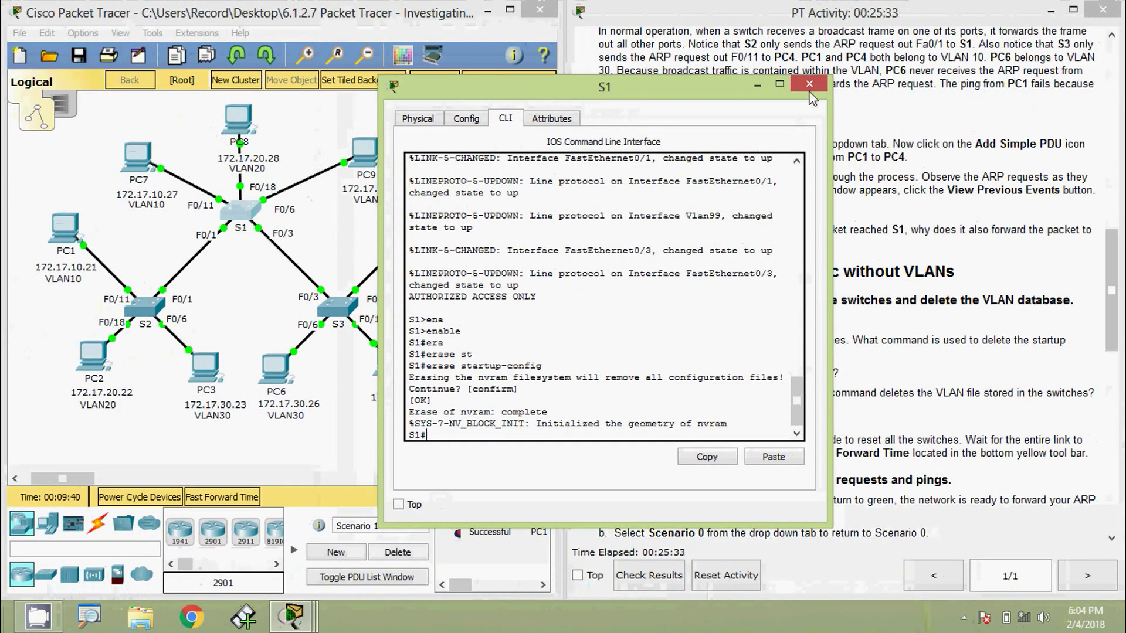
pyautogui.click(809, 89)
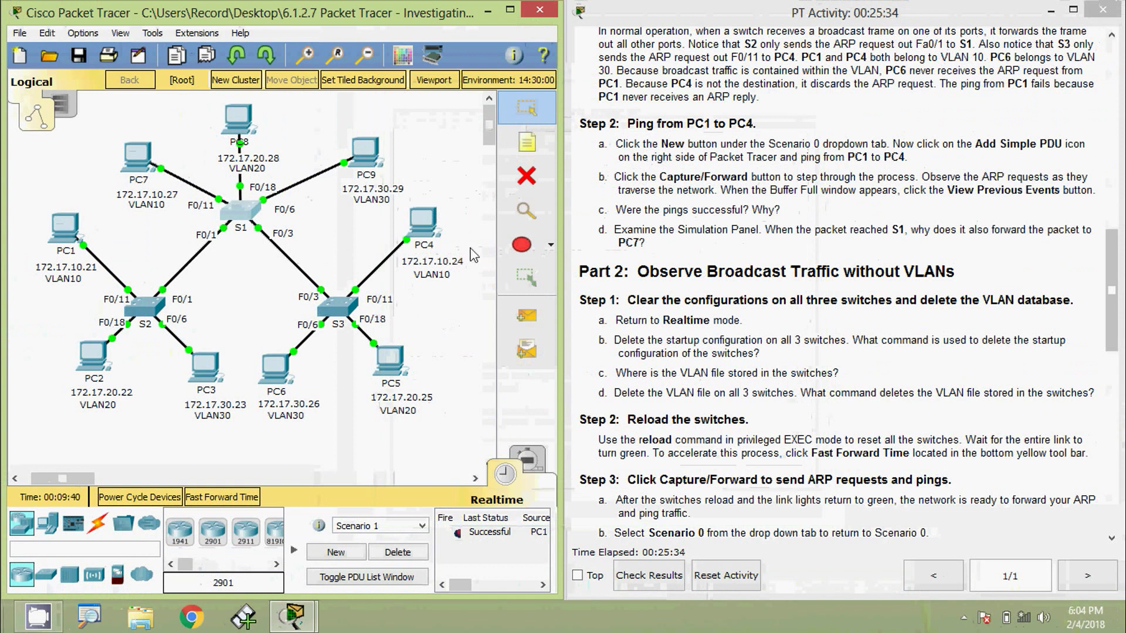
# Open the command line of switch S3 and enter privileged EXEC mode.
pyautogui.click(343, 306)
pyautogui.click(473, 152)
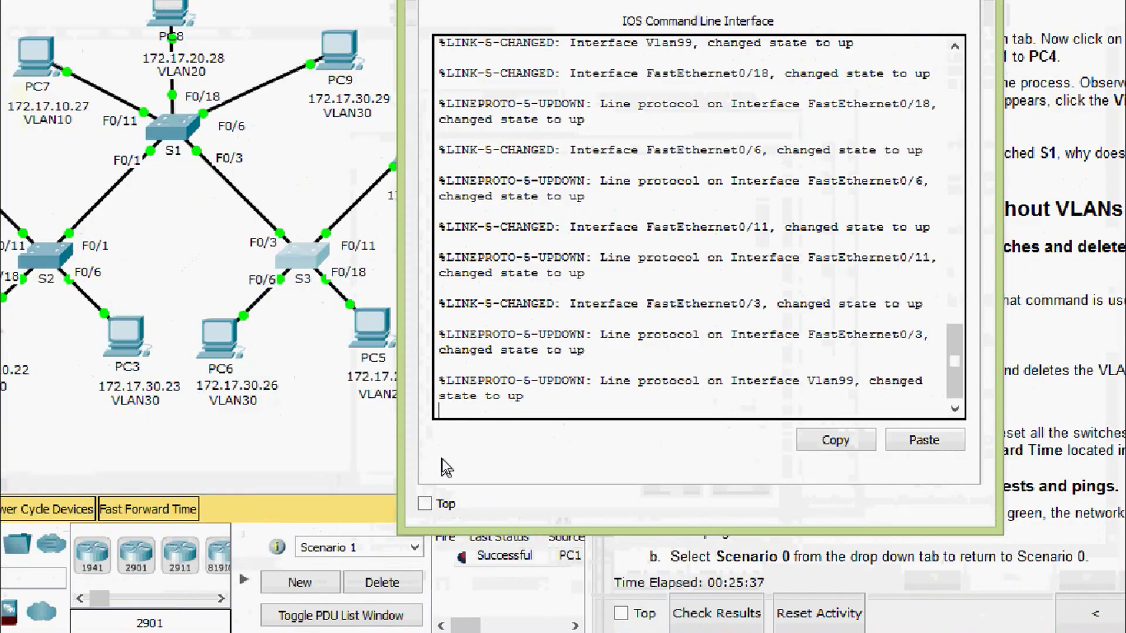
pyautogui.press('Return')
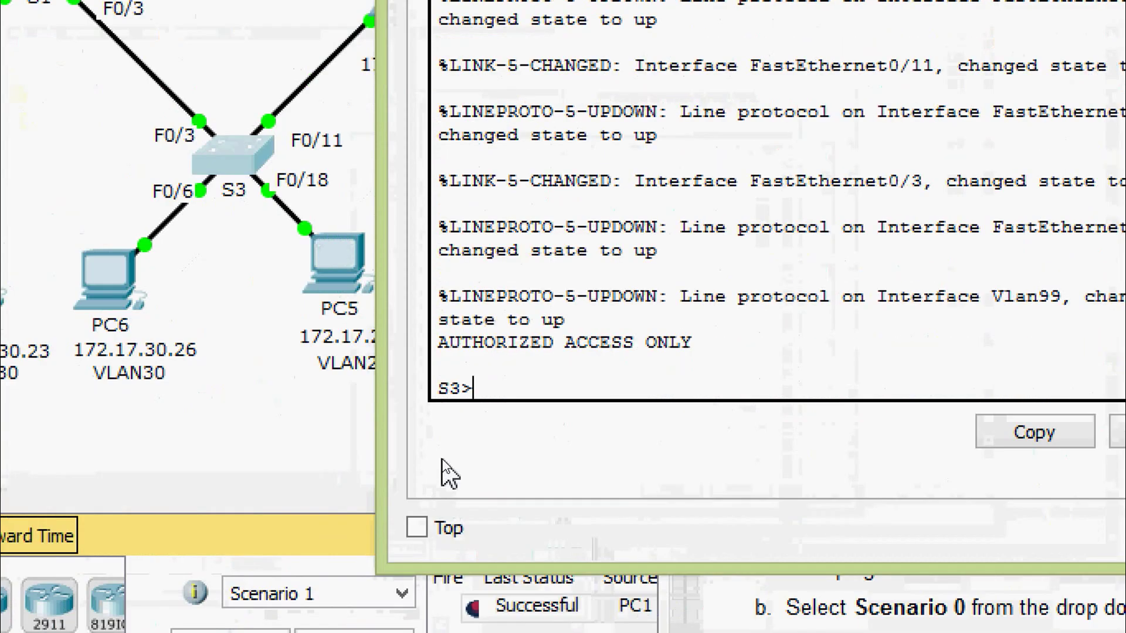
pyautogui.write('ena')
pyautogui.press('Tab')
pyautogui.press('Return')
# Erase the startup configuration of S3 with erase startup-config and confirm the erasure.
pyautogui.write('era')
pyautogui.press('Tab')
pyautogui.write('st')
pyautogui.press('Tab')
pyautogui.press('Return')
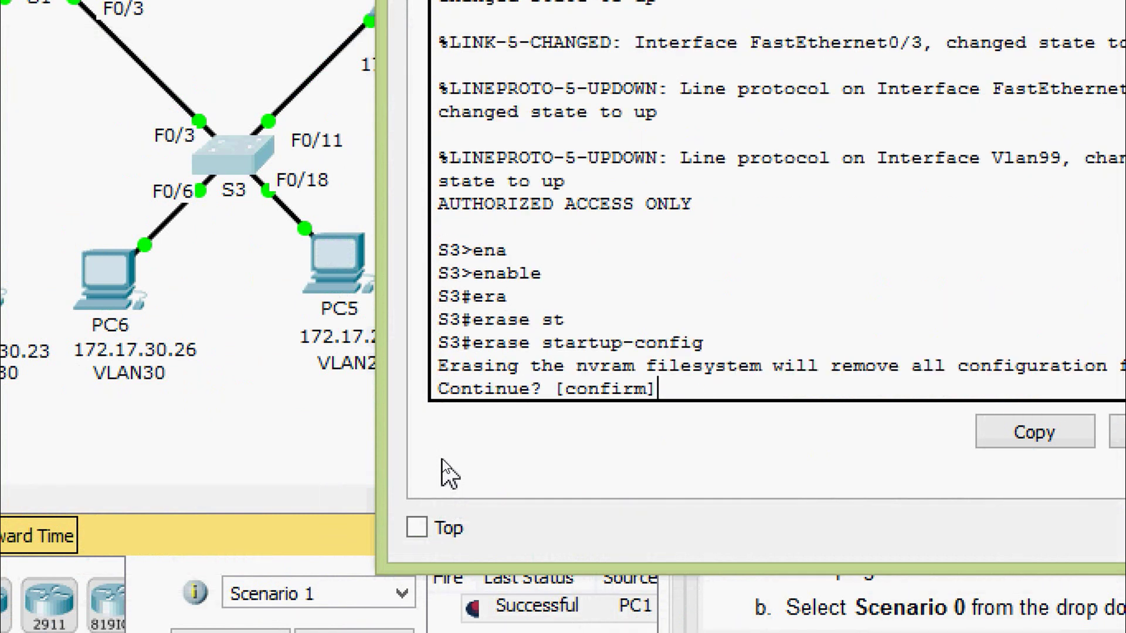
pyautogui.press('Return')
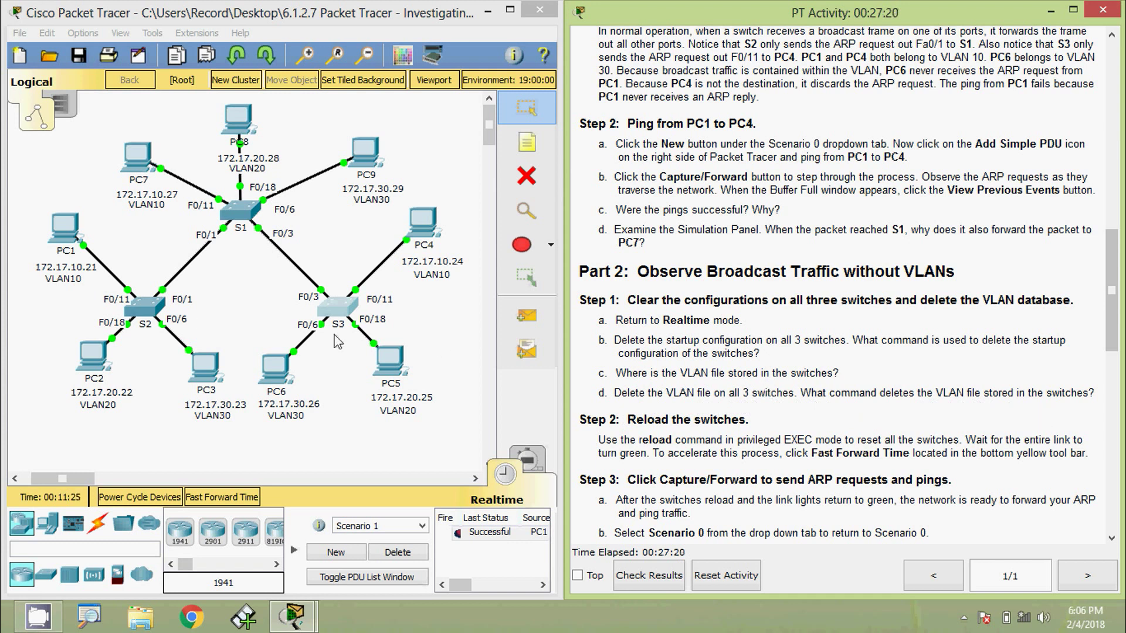
# Delete the vlan.dat file from the flash of switch S2, confirming the file name and deletion, and close its window.
pyautogui.click(147, 311)
pyautogui.moveTo(574, 120); pyautogui.dragTo(794, 3)
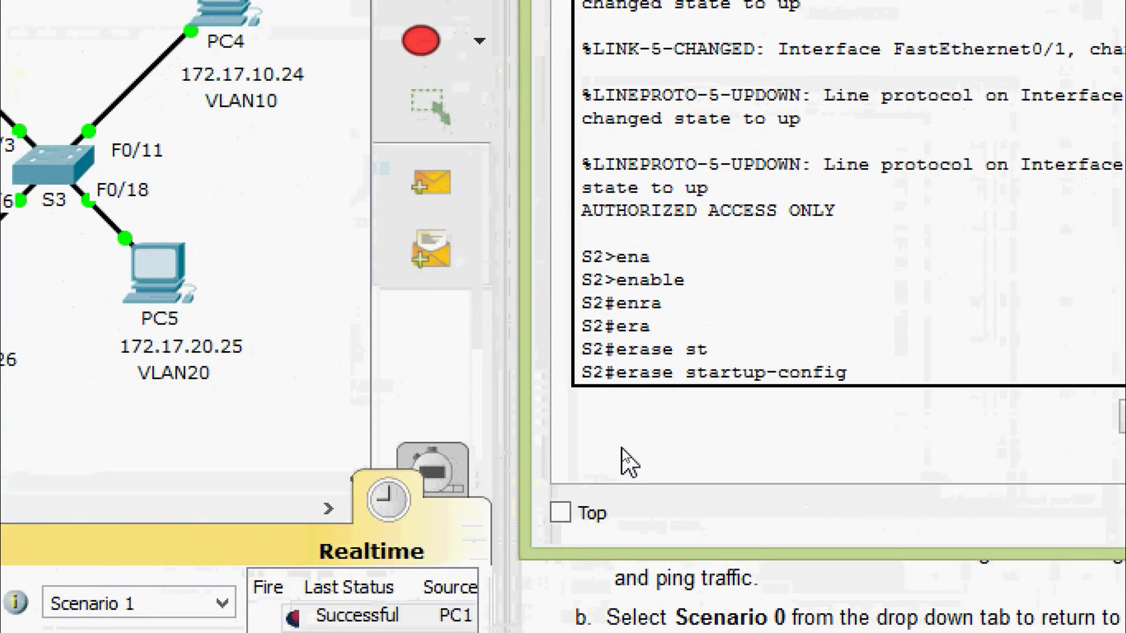
pyautogui.press('Return')
pyautogui.press('Return')
pyautogui.press('Return')
pyautogui.press('Return')
pyautogui.press('Return')
pyautogui.write('dele')
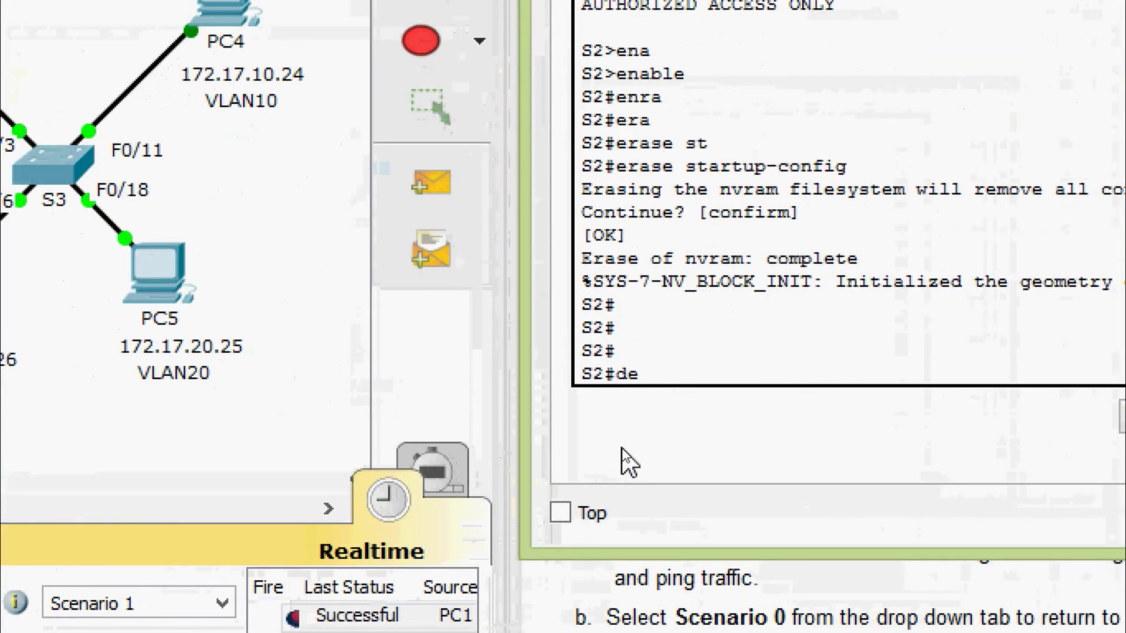
pyautogui.press('Tab')
pyautogui.write('vl')
pyautogui.press('Tab')
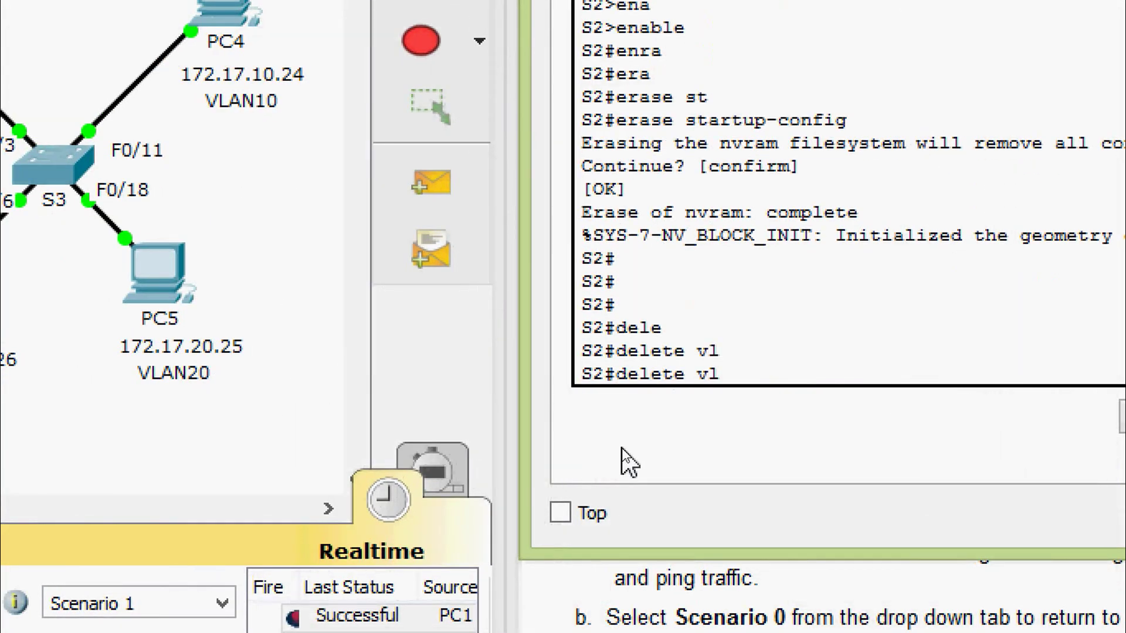
pyautogui.write('an.dat')
pyautogui.press('Return')
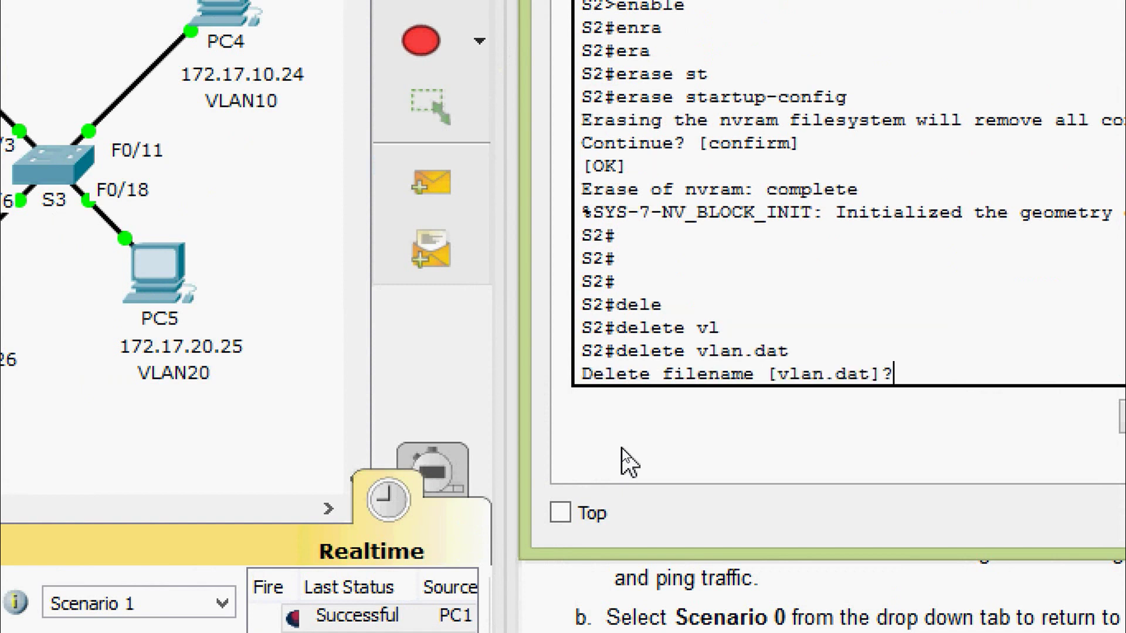
pyautogui.press('Return')
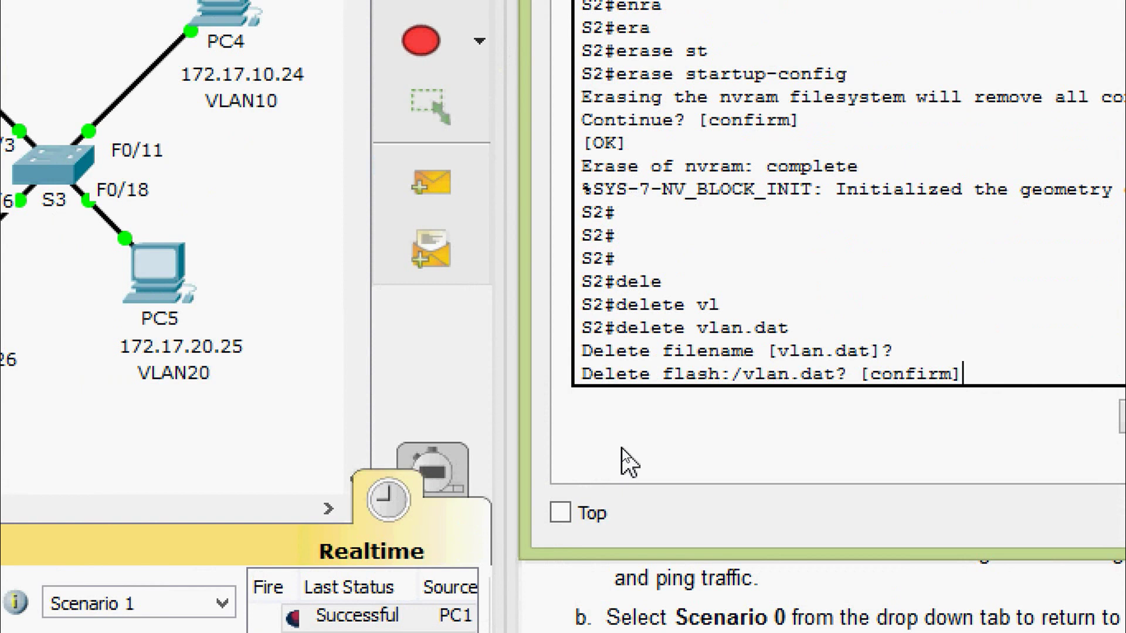
pyautogui.press('Return')
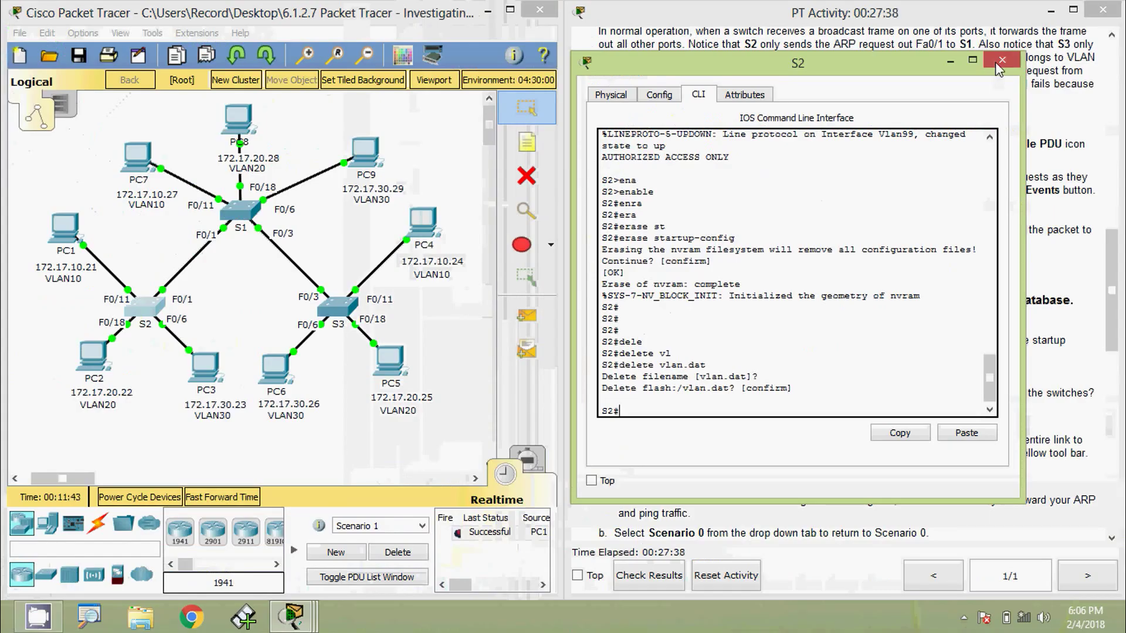
pyautogui.click(1015, 12)
# Open the command line of switch S1 and list its flash contents with show flash: to find the VLAN file.
pyautogui.click(242, 212)
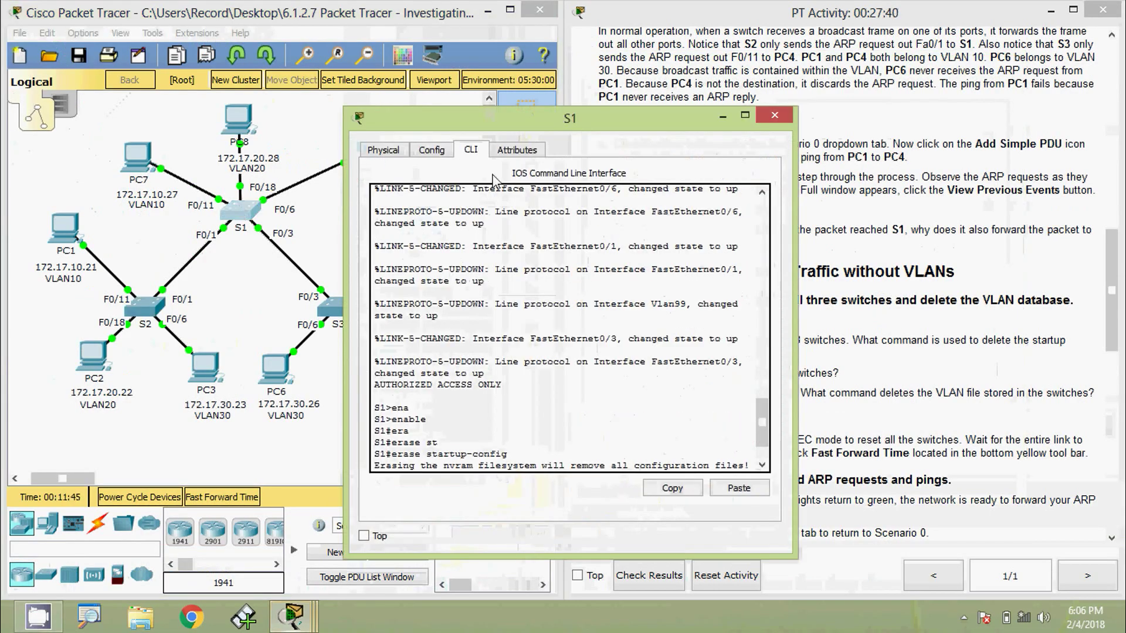
pyautogui.moveTo(493, 129); pyautogui.dragTo(608, 62)
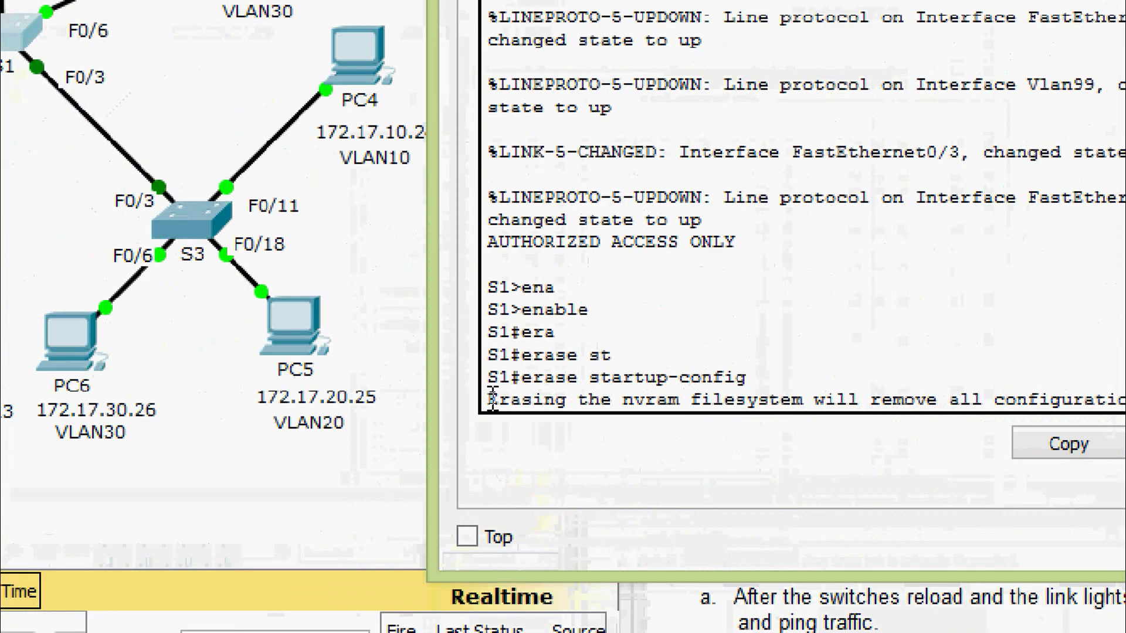
pyautogui.press('Return')
pyautogui.press('Return')
pyautogui.press('Return')
pyautogui.write('sh')
pyautogui.press('Tab')
pyautogui.write('fl')
pyautogui.press('Tab')
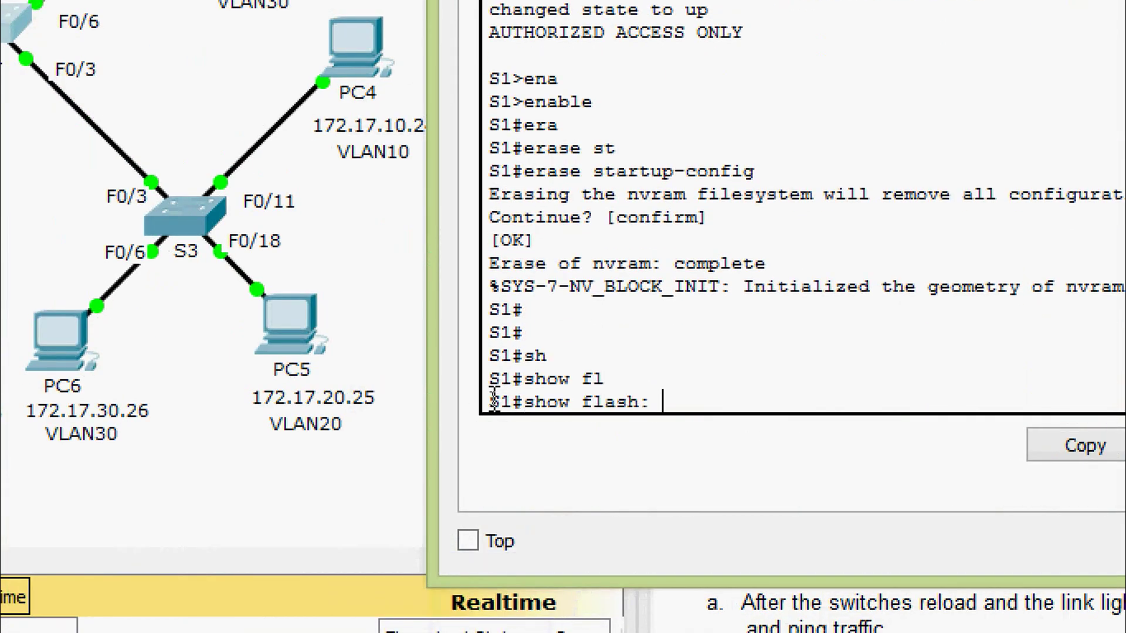
pyautogui.press('Return')
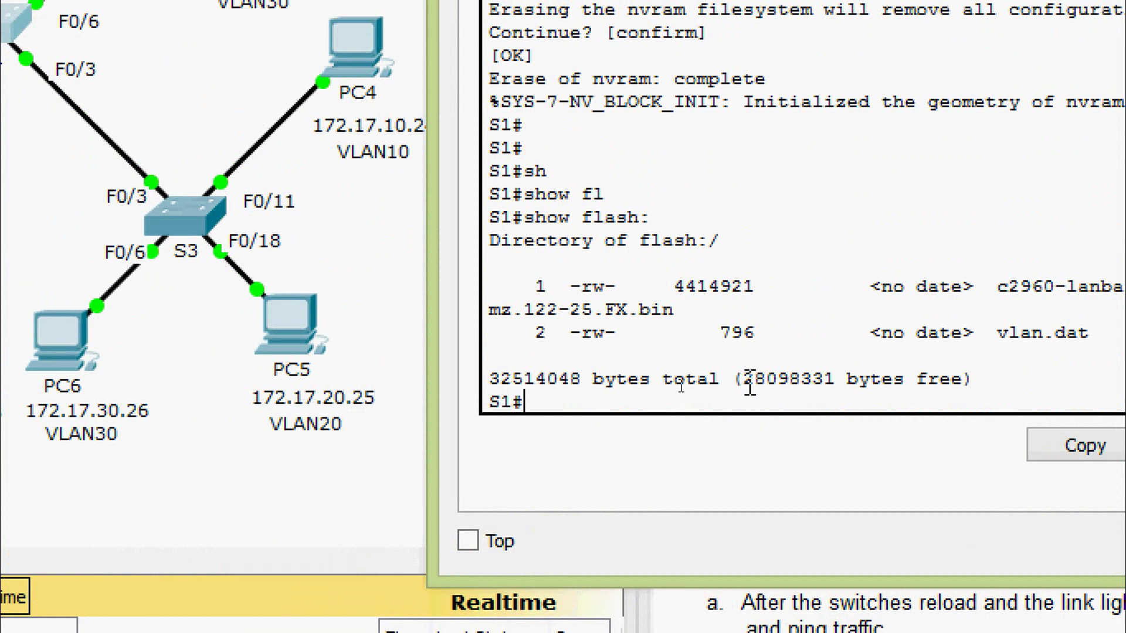
pyautogui.moveTo(870, 330); pyautogui.dragTo(962, 333)
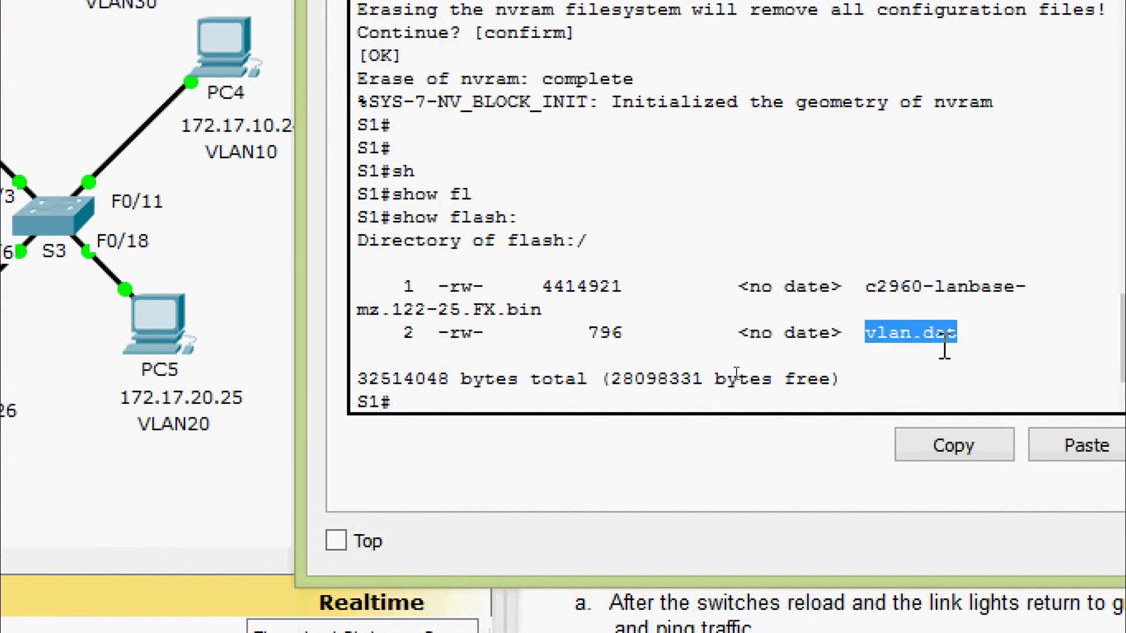
# Delete vlan.dat from the flash of switch S1, confirming the file name and deletion, and close its window.
pyautogui.click(494, 401)
pyautogui.press('Return')
pyautogui.write('dele')
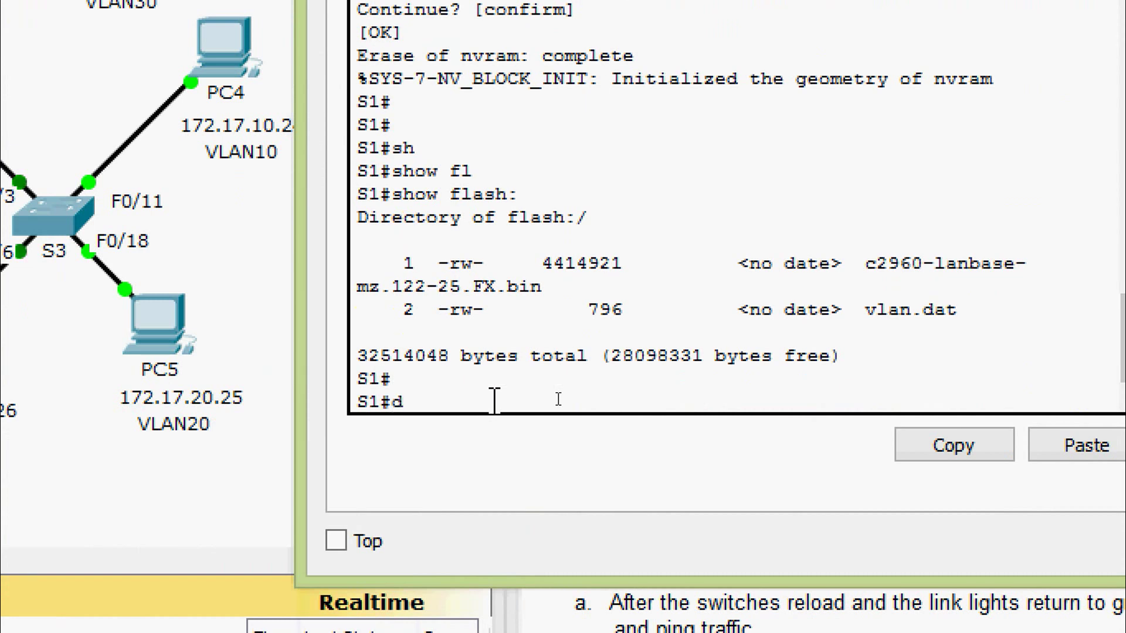
pyautogui.press('Tab')
pyautogui.write('vlan.dat')
pyautogui.press('Return')
pyautogui.press('Return')
pyautogui.press('Return')
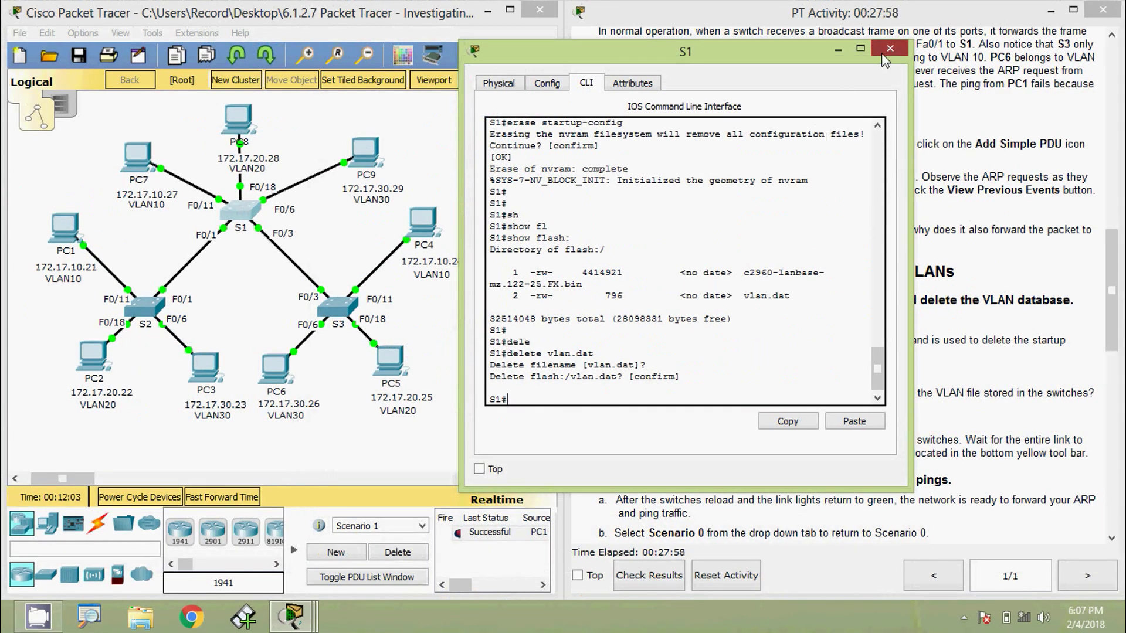
pyautogui.click(1060, 0)
# Open the command line of switch S3 and list its flash contents with show flash:.
pyautogui.click(337, 305)
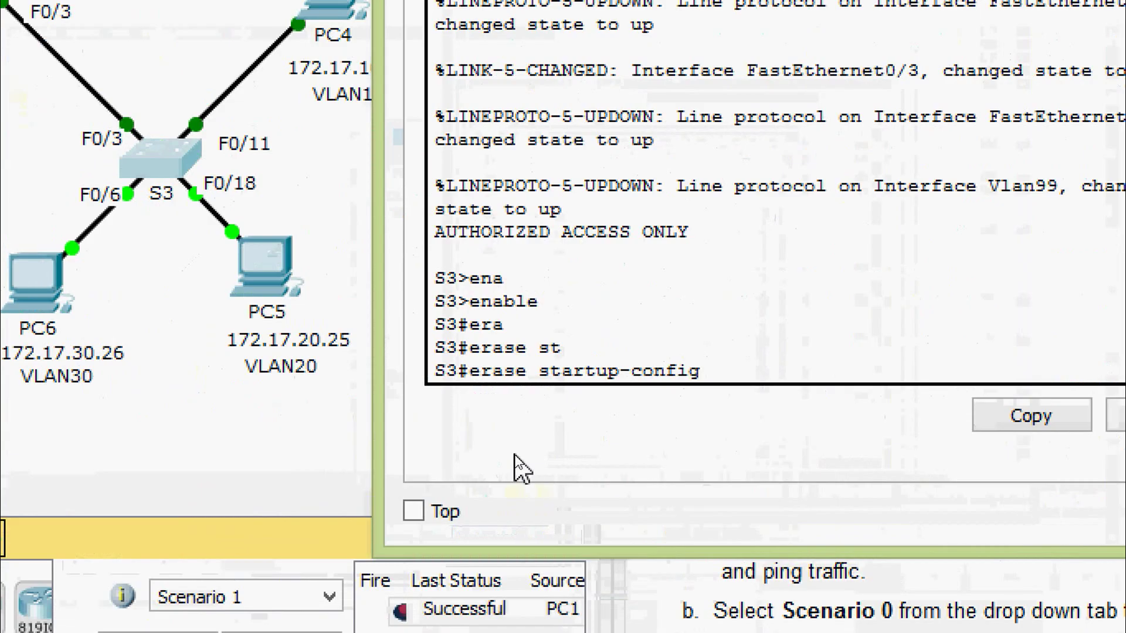
pyautogui.press('Return')
pyautogui.press('Return')
pyautogui.press('Return')
pyautogui.press('Return')
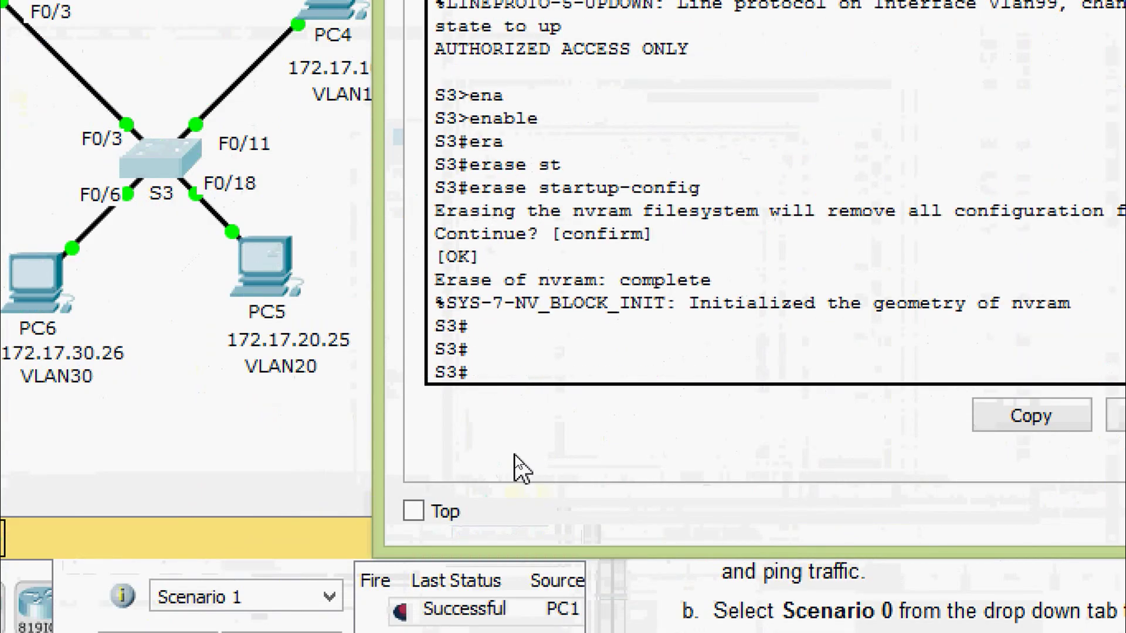
pyautogui.write('sh')
pyautogui.press('Tab')
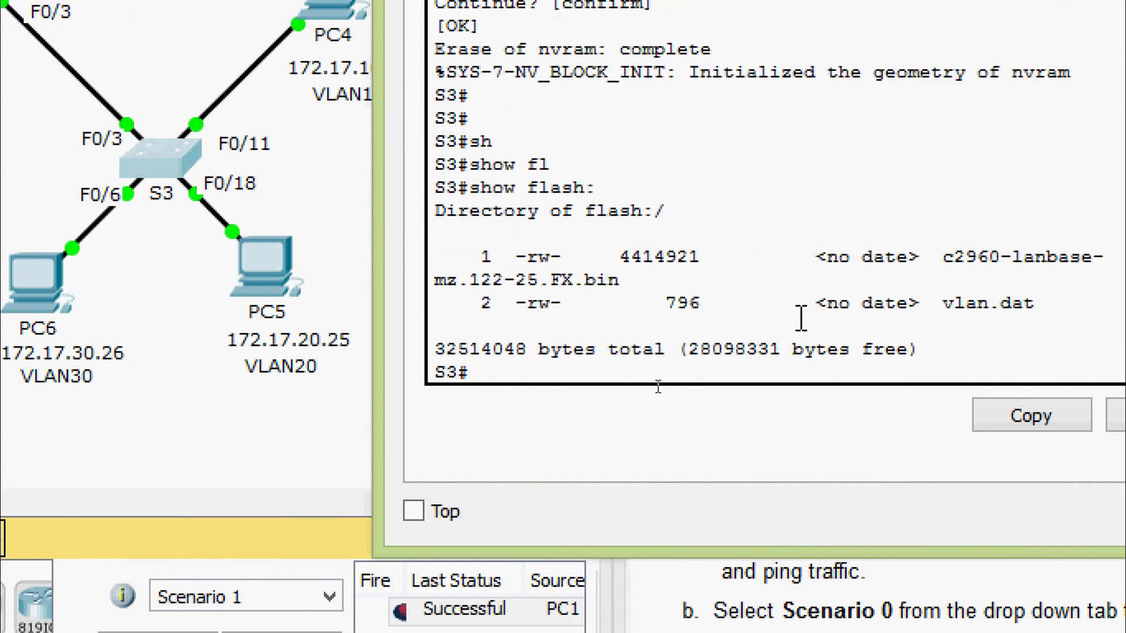
# Delete vlan.dat from the flash of switch S3, confirming the file name and deletion.
pyautogui.write('ele')
pyautogui.press('Tab')
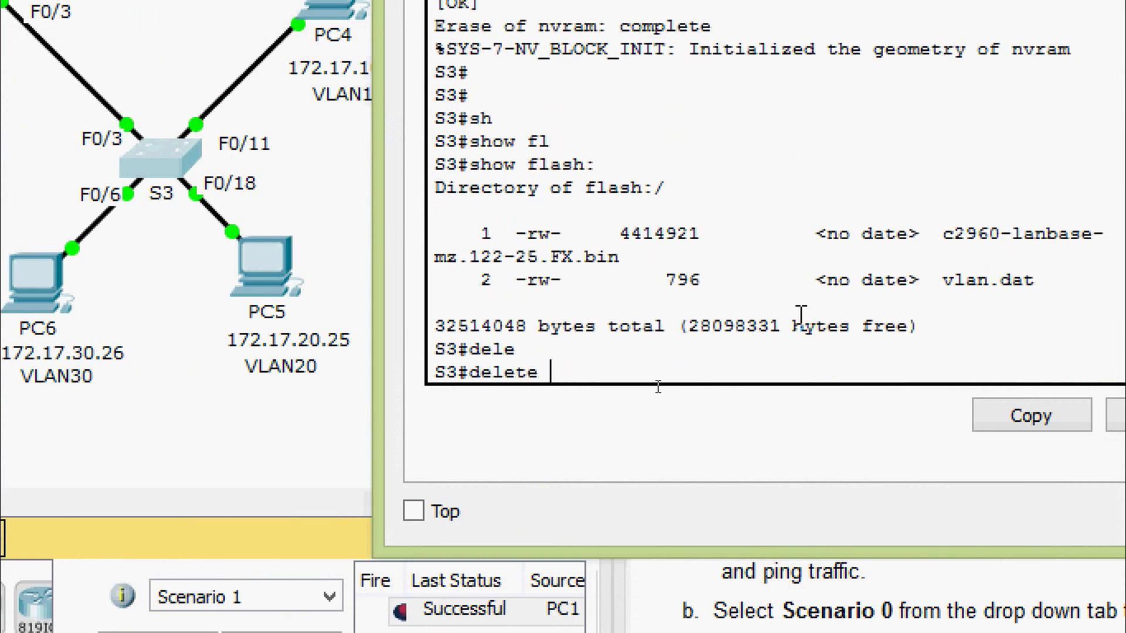
pyautogui.write('vlan.dat')
pyautogui.press('Return')
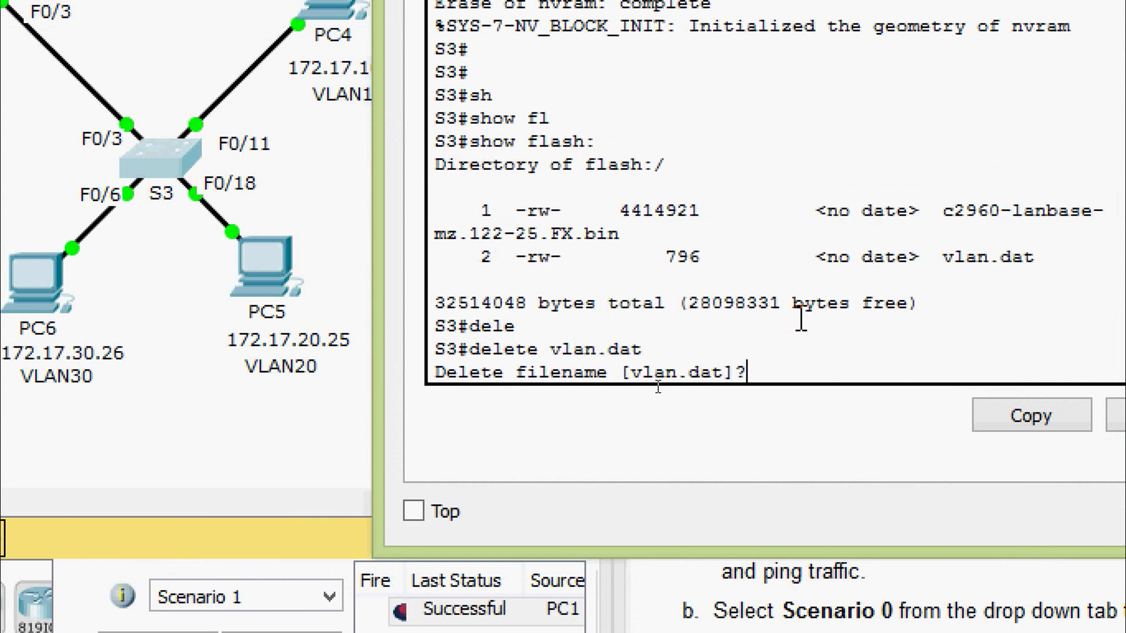
pyautogui.press('Return')
pyautogui.press('Return')
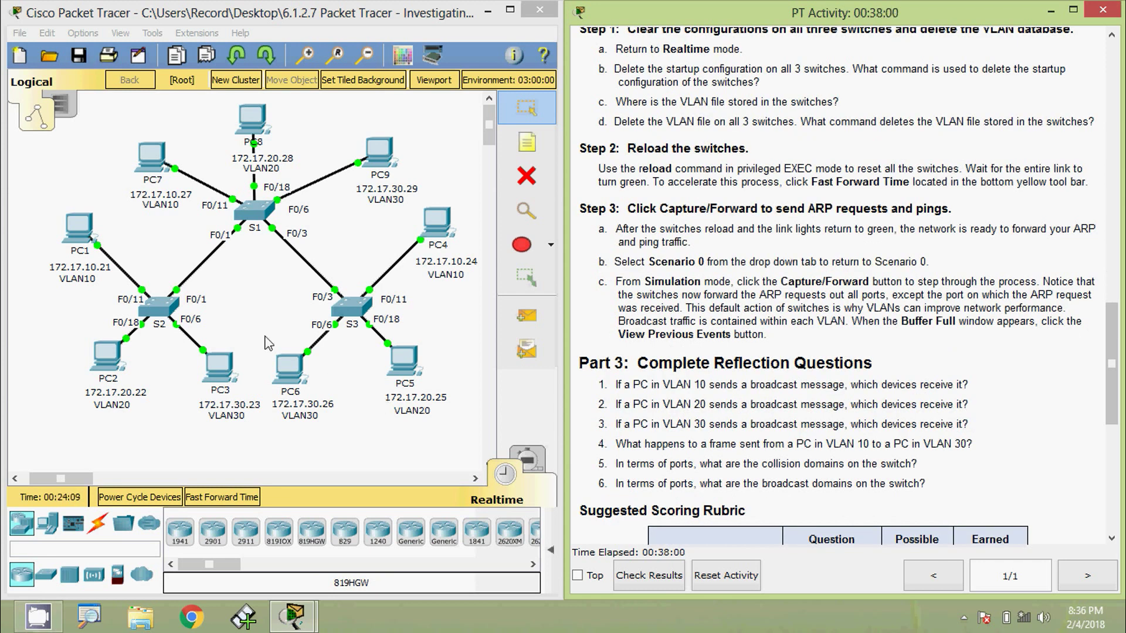
# Restart switch S2 from its command line with the reload command, confirm the reload and close its window.
pyautogui.click(159, 314)
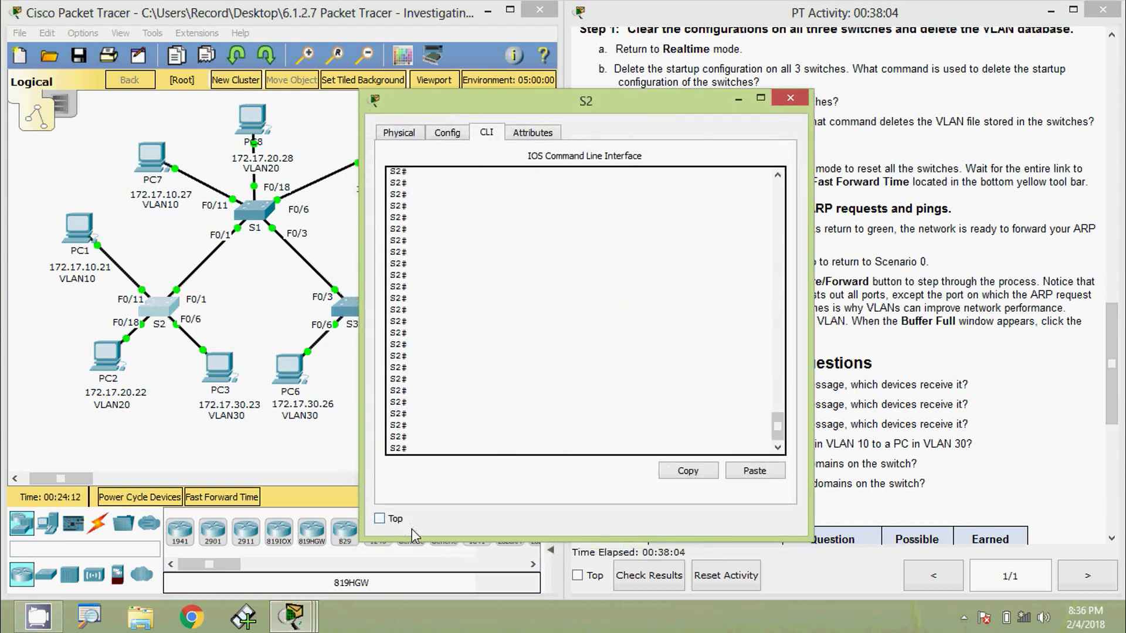
pyautogui.write('reload')
pyautogui.press('Return')
pyautogui.press('Return')
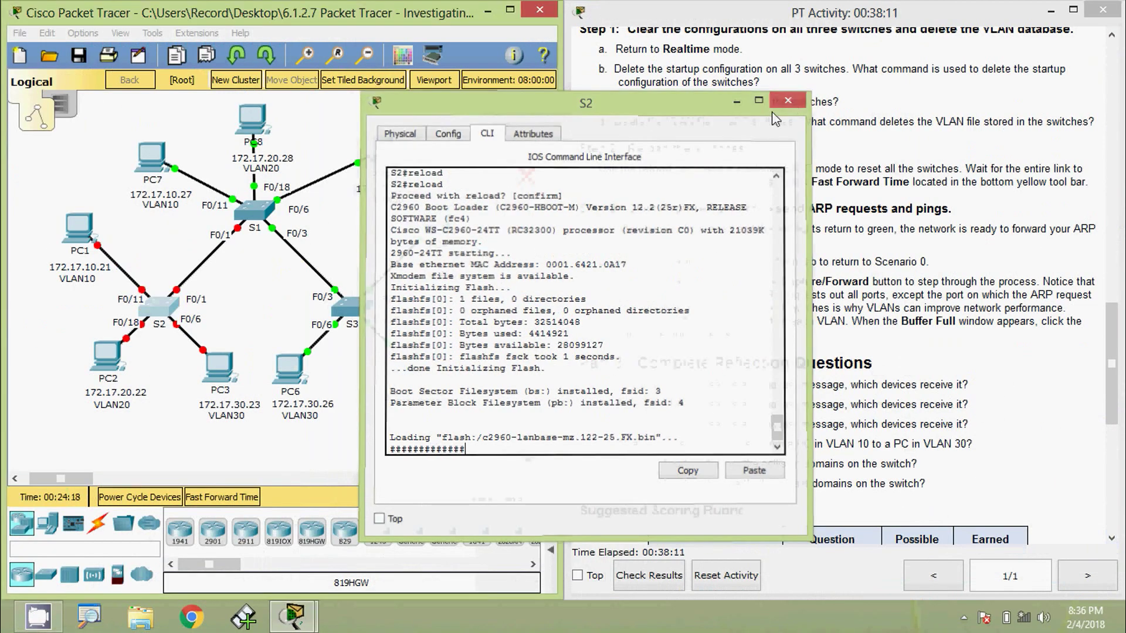
pyautogui.click(780, 103)
# Open the command line of switch S1 and enter privileged EXEC mode with enable.
pyautogui.click(256, 211)
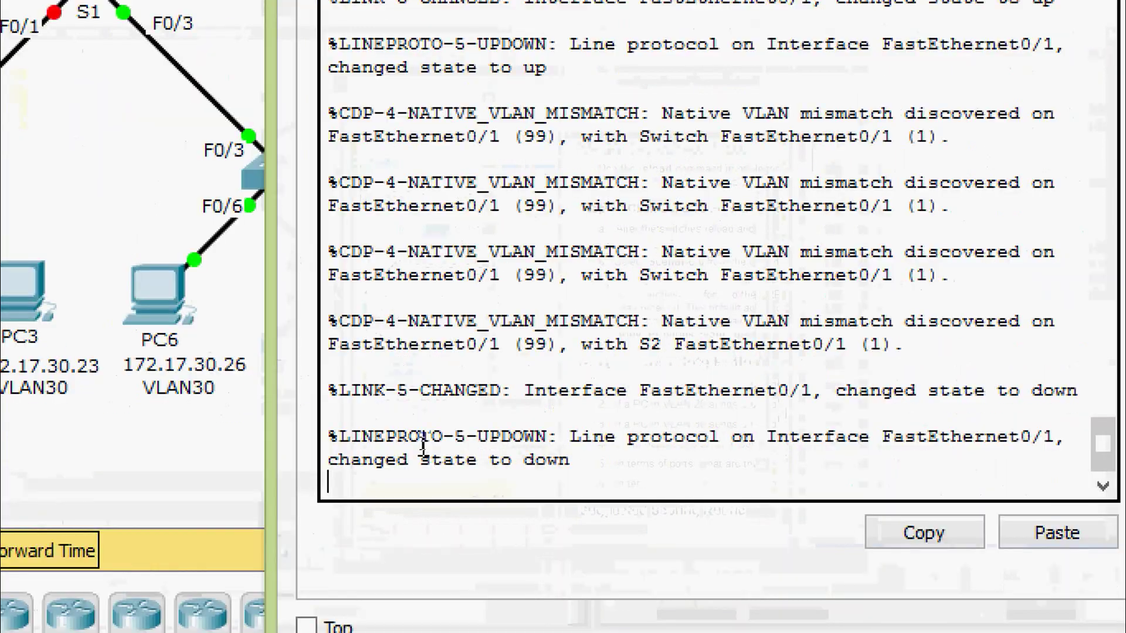
pyautogui.press('Return')
pyautogui.write('ena')
pyautogui.press('BackSpace')
pyautogui.press('BackSpace')
pyautogui.press('BackSpace')
pyautogui.write('ena')
pyautogui.press('Tab')
pyautogui.press('Return')
# Restart switch S1 with the reload command, confirm the reload and close its window.
pyautogui.write('relo')
pyautogui.press('Tab')
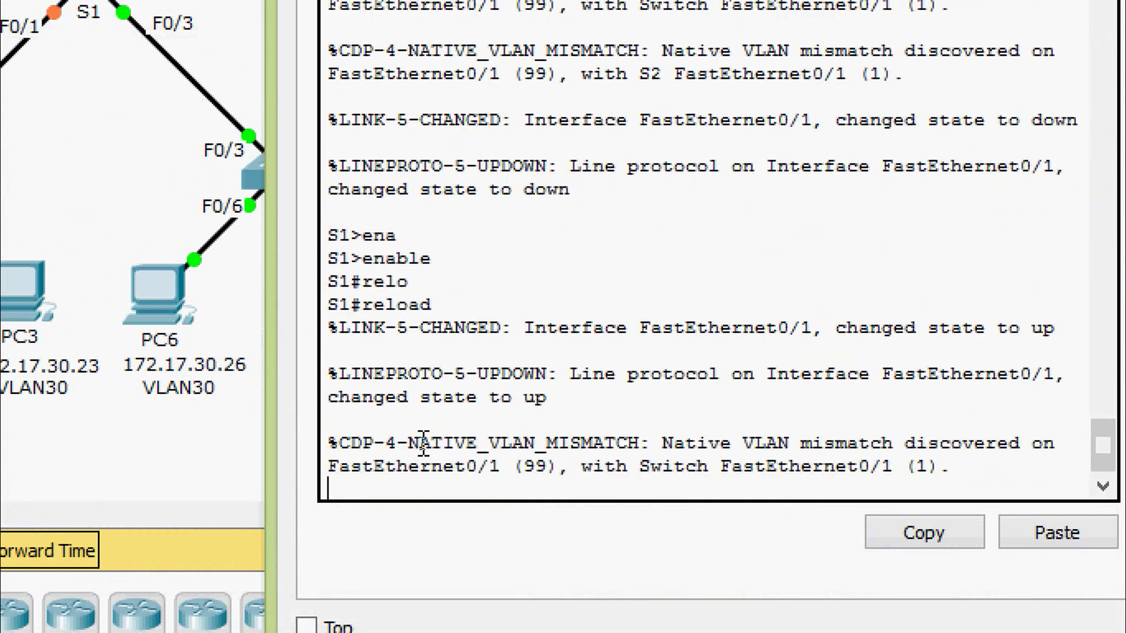
pyautogui.press('Return')
pyautogui.press('Return')
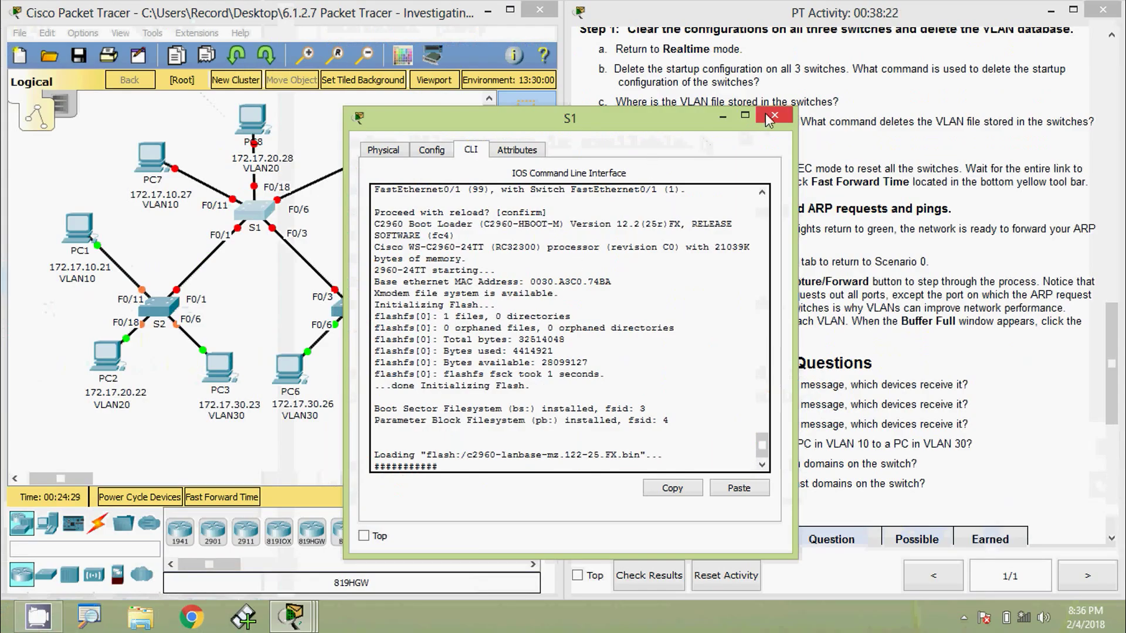
pyautogui.click(96, 71)
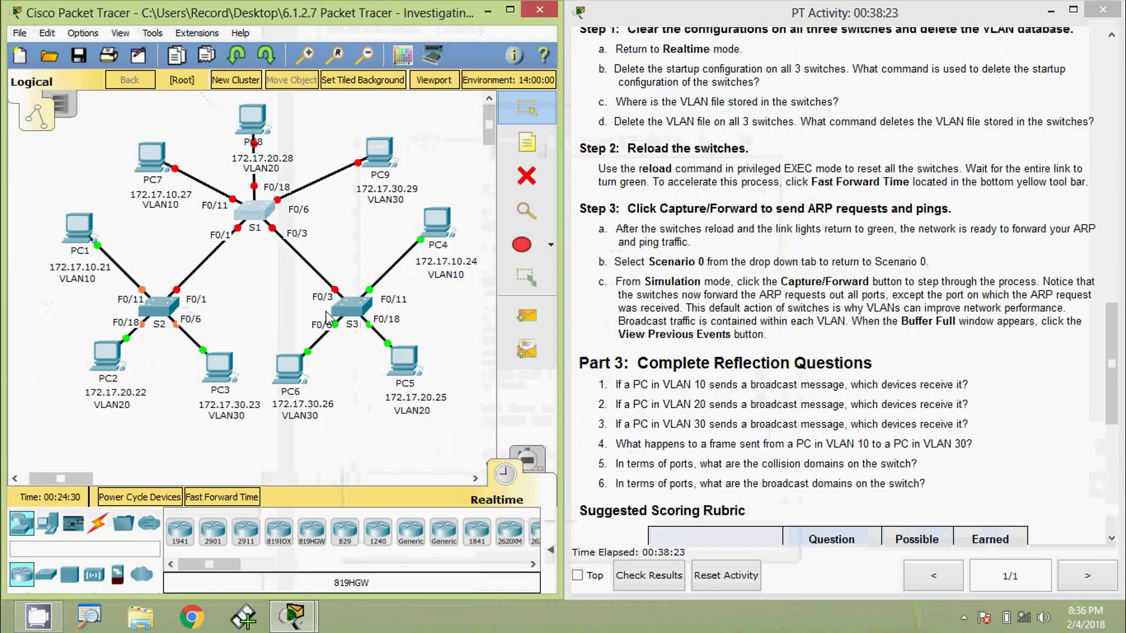
# Open the command line of switch S3 and enter privileged EXEC mode with enable.
pyautogui.click(361, 310)
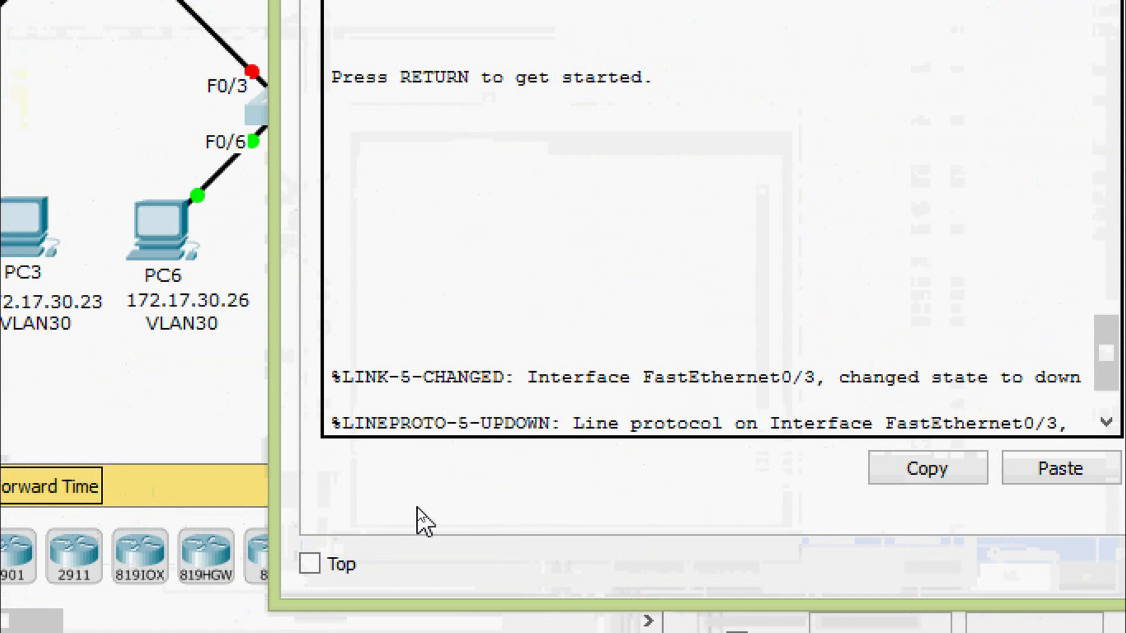
pyautogui.press('Return')
pyautogui.write('ena')
pyautogui.press('Tab')
pyautogui.press('Return')
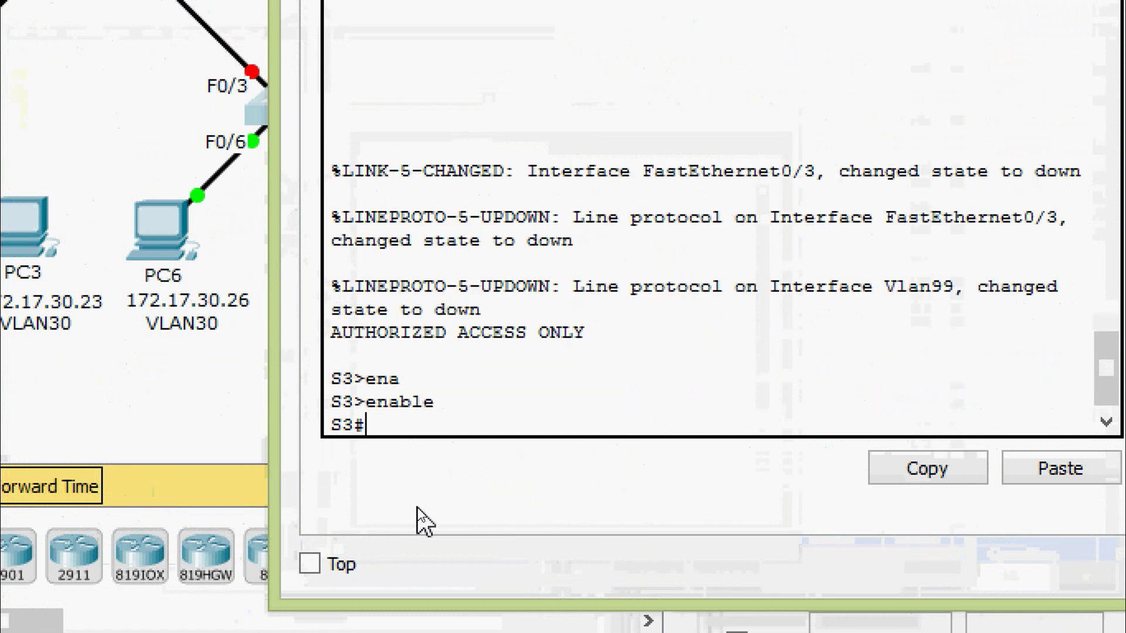
# Restart switch S3 with the reload command, confirm the reload and close its window.
pyautogui.write('reload')
pyautogui.press('Tab')
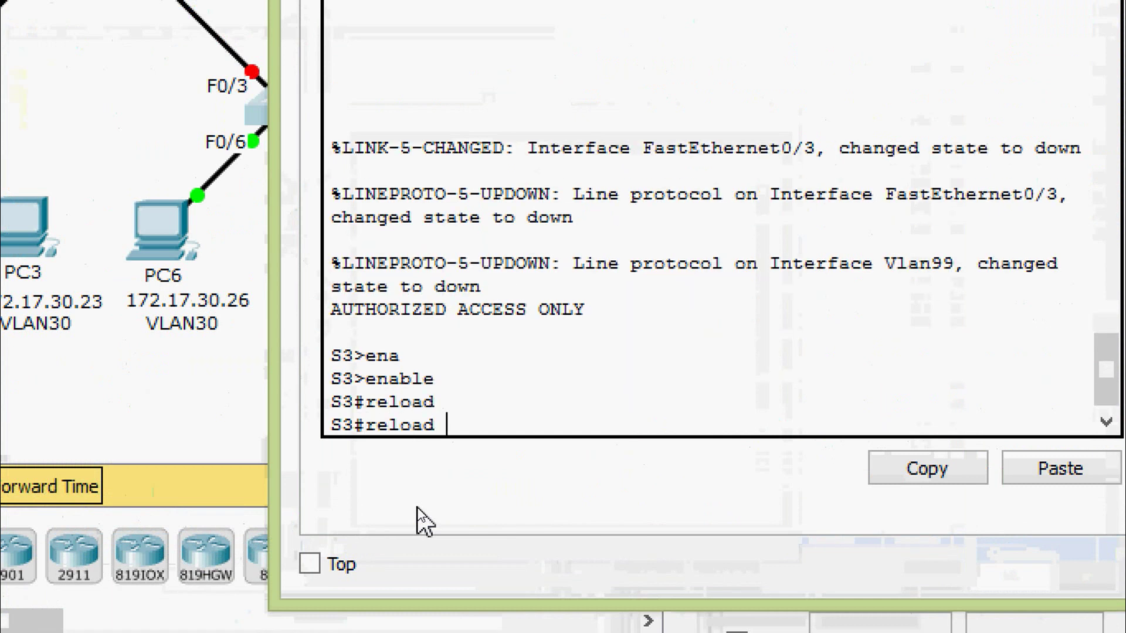
pyautogui.press('Return')
pyautogui.press('Return')
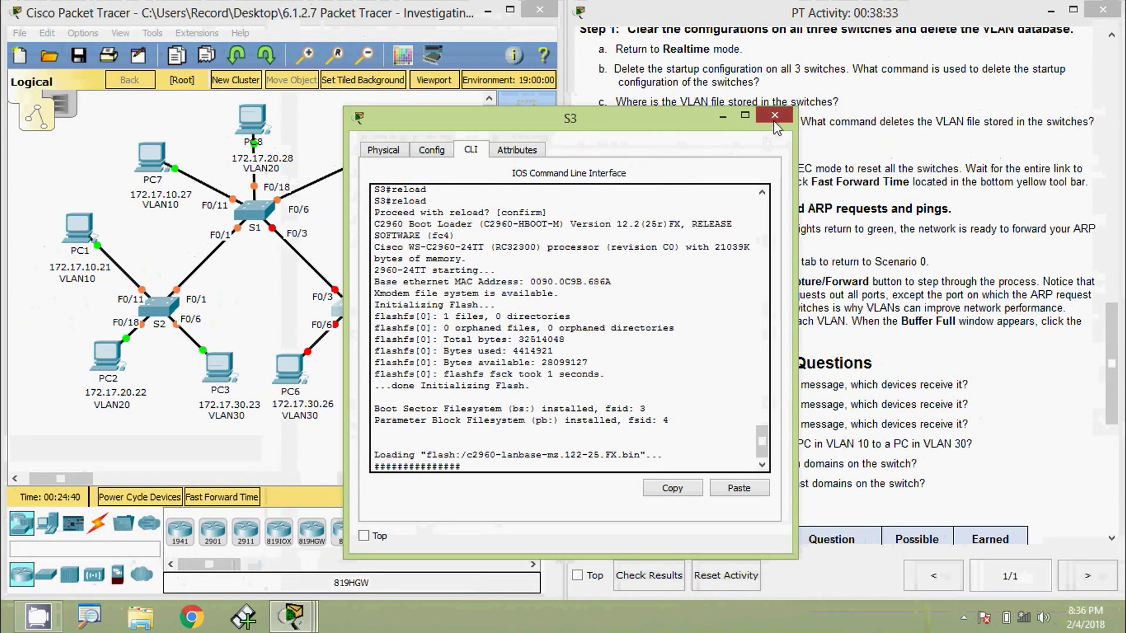
pyautogui.click(775, 115)
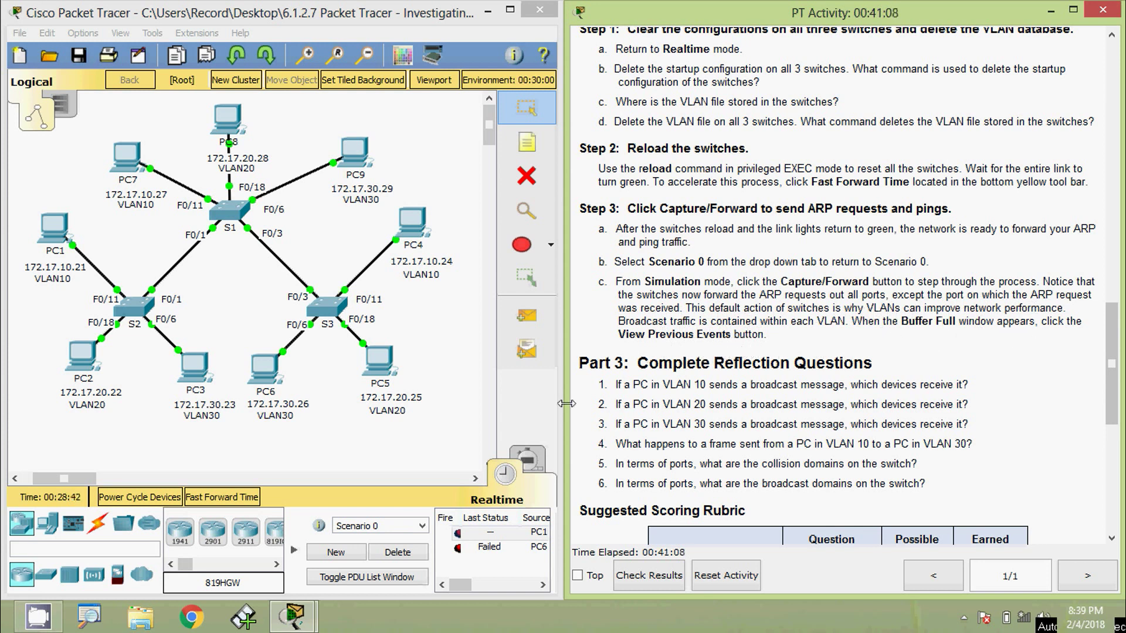
# Switch to Simulation mode in a maximized window and step the Scenario 0 ARP requests forward three times with Capture/Forward.
pyautogui.click(534, 467)
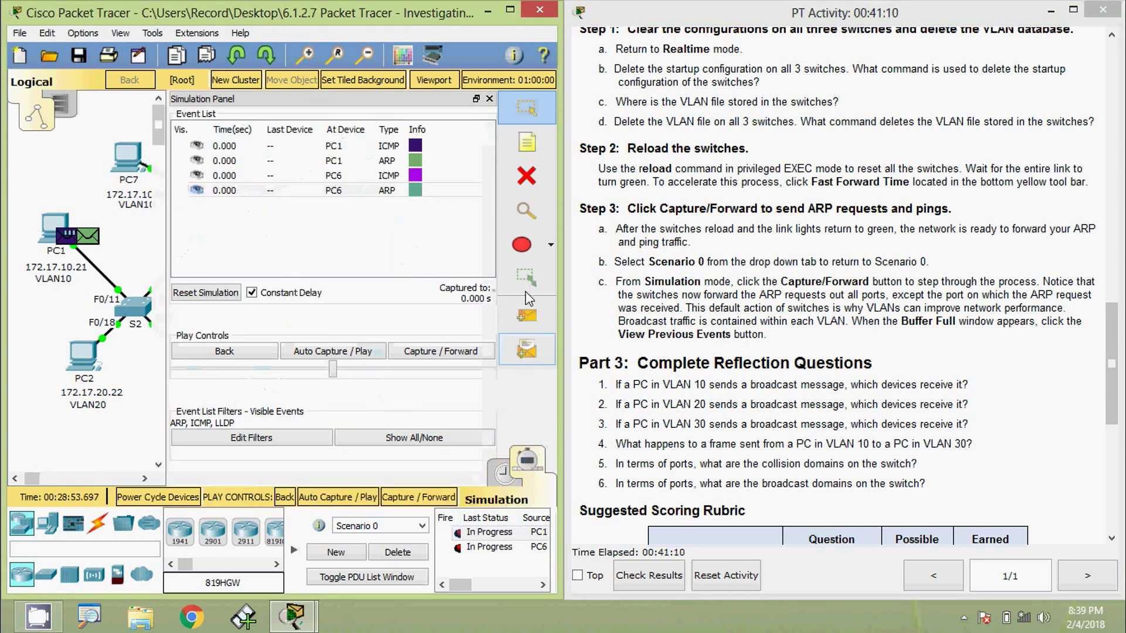
pyautogui.click(510, 9)
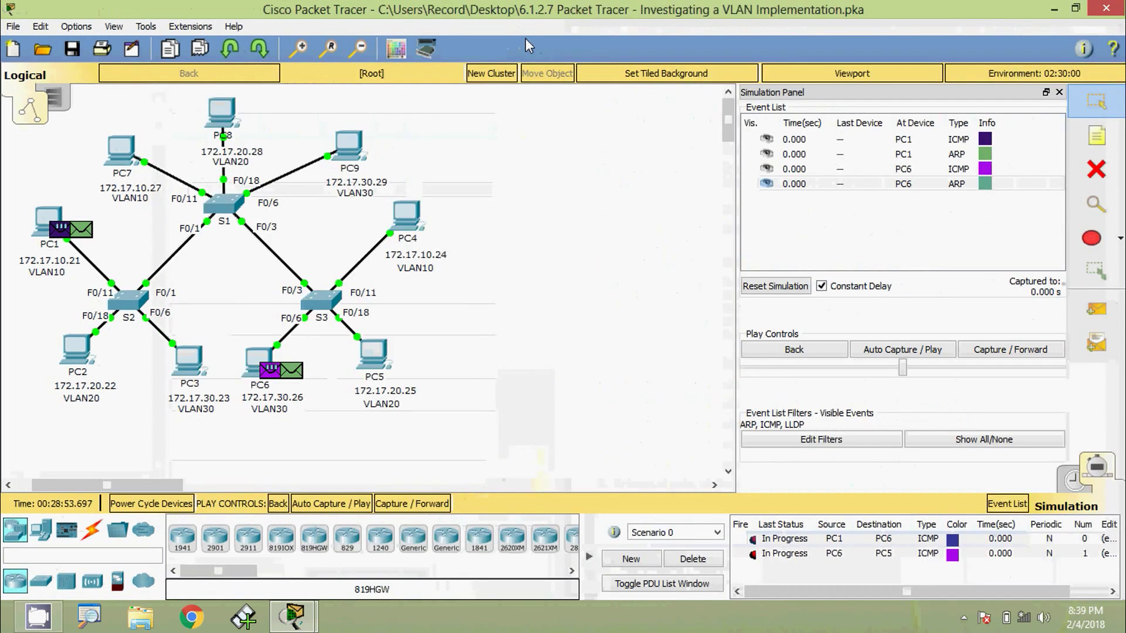
pyautogui.click(417, 505)
pyautogui.click(419, 505)
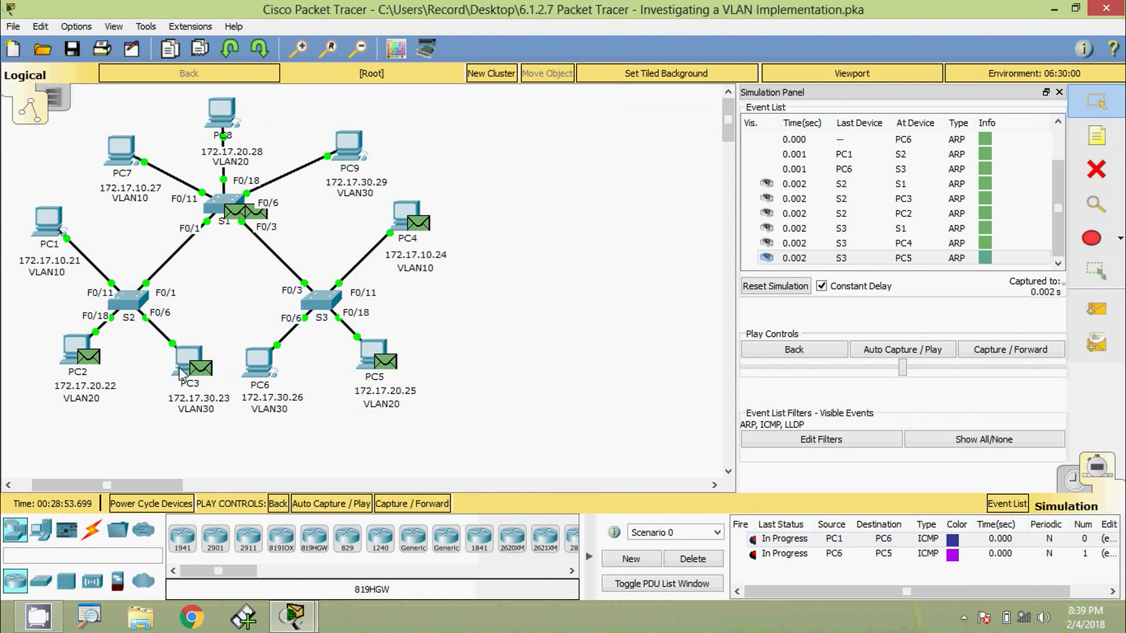
pyautogui.click(421, 506)
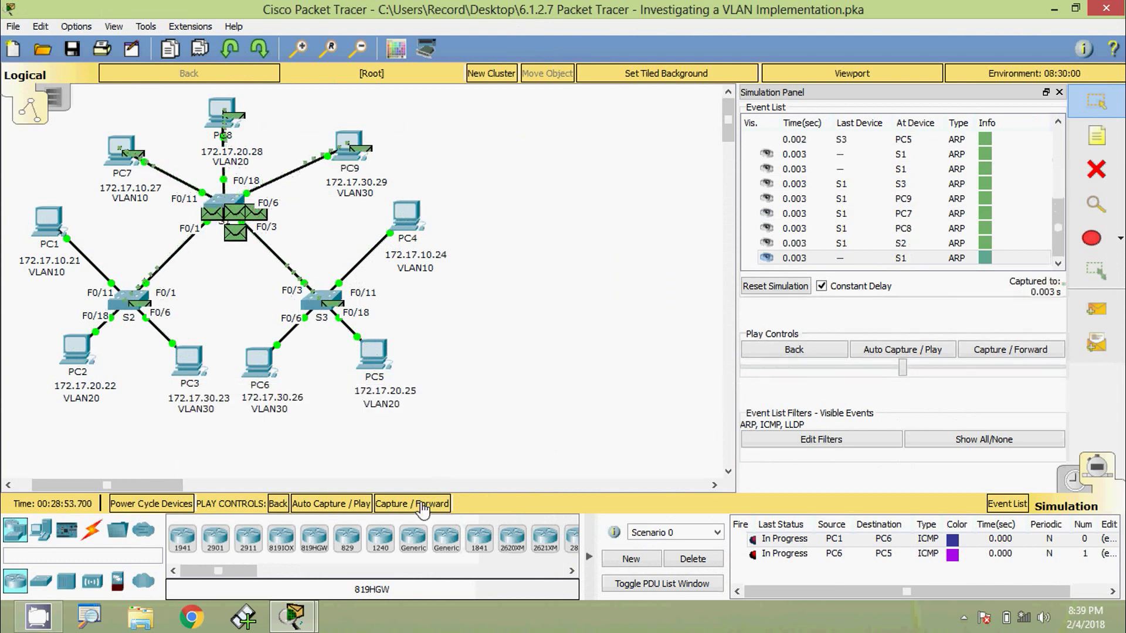